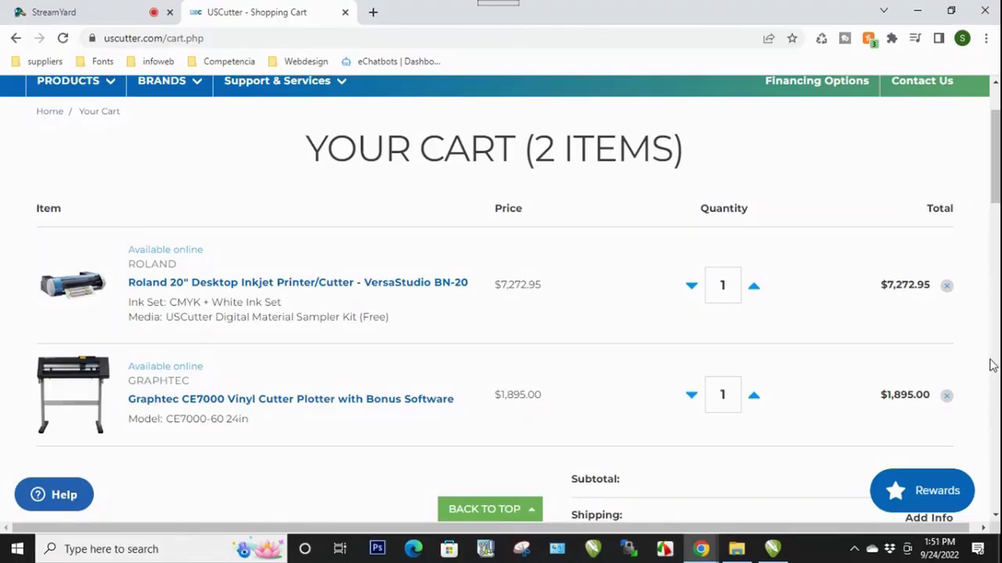
# - Switch to CorelDRAW and examine the gradient sky, grey treeline and lawn in the All Year Exterior logo
pyautogui.click(773, 549)
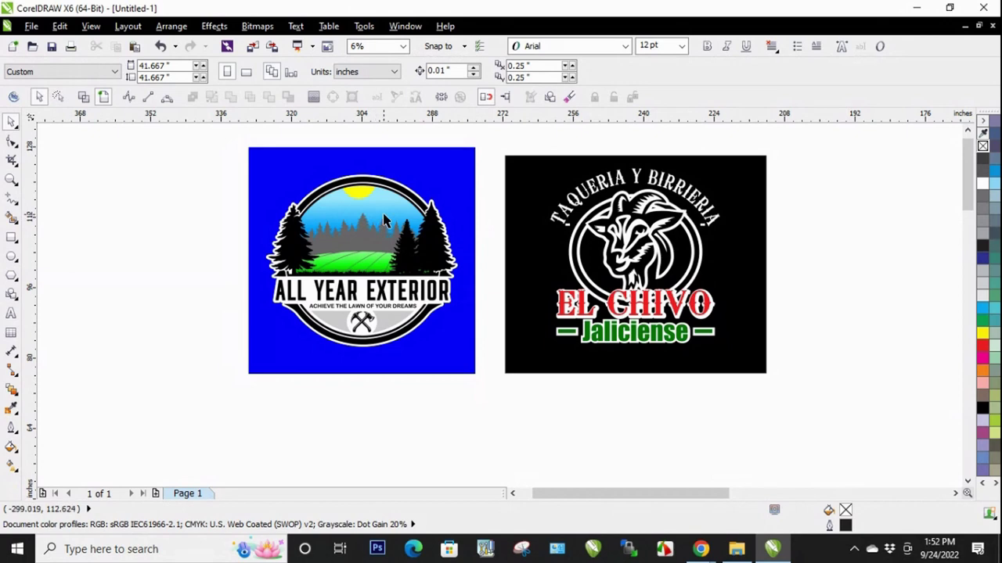
pyautogui.scroll(2, 379, 221)
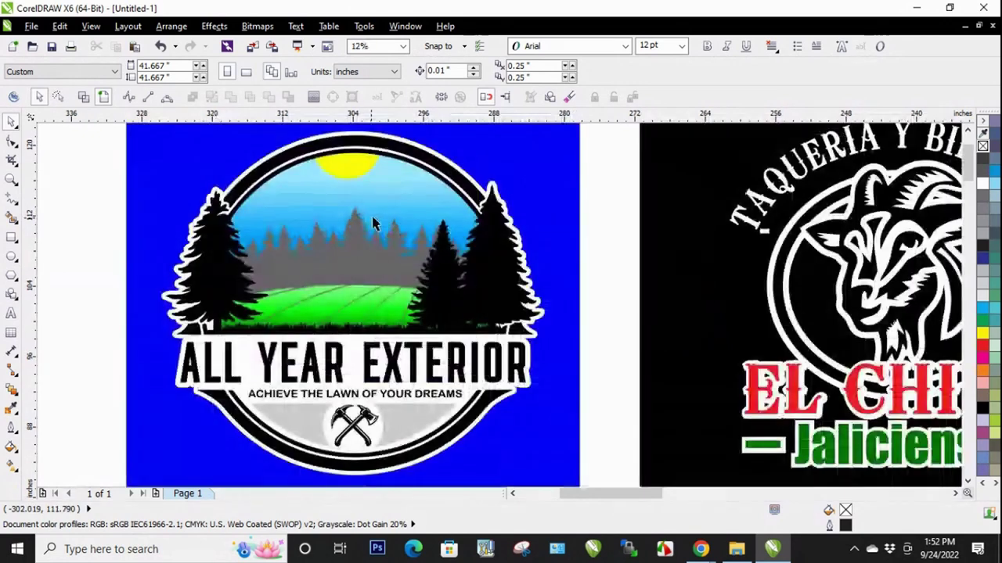
pyautogui.click(404, 188)
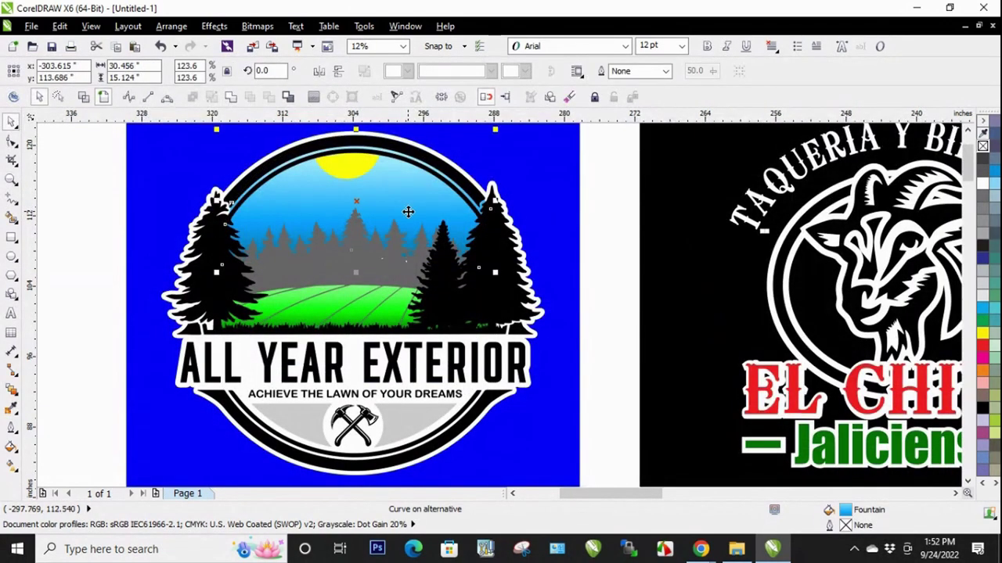
pyautogui.moveTo(408, 211); pyautogui.dragTo(407, 212)
pyautogui.click(88, 258)
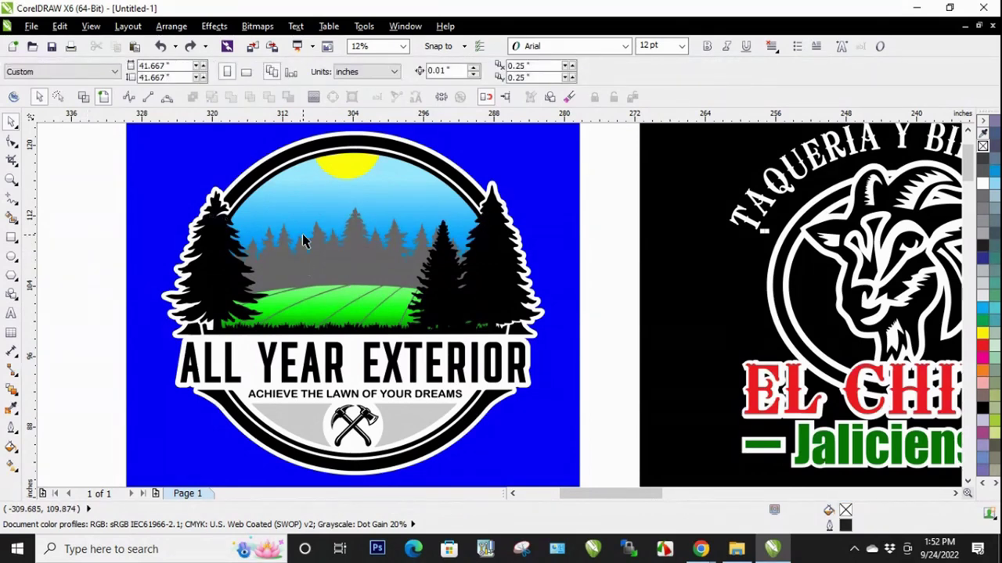
pyautogui.scroll(2, 306, 240)
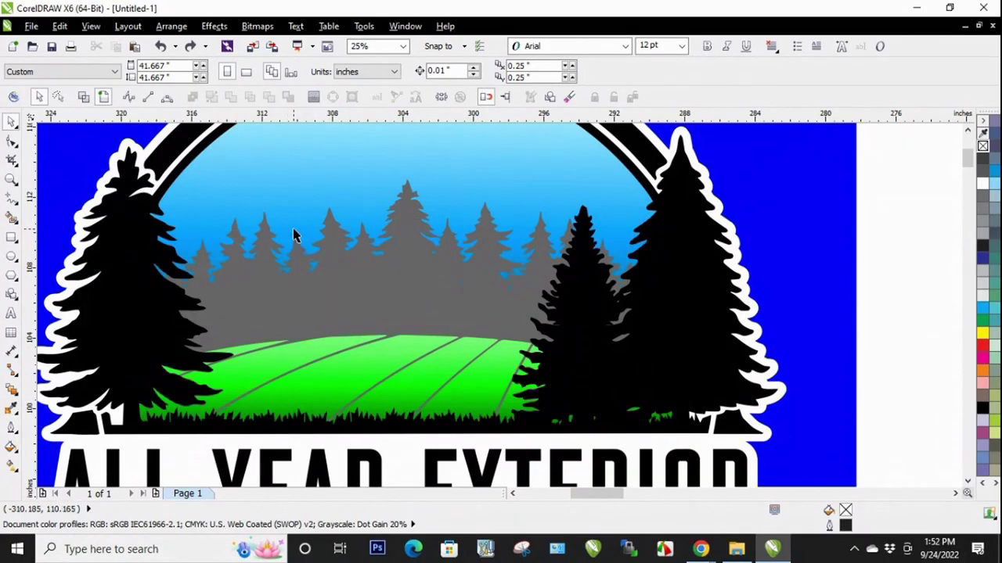
pyautogui.scroll(-1, 356, 227)
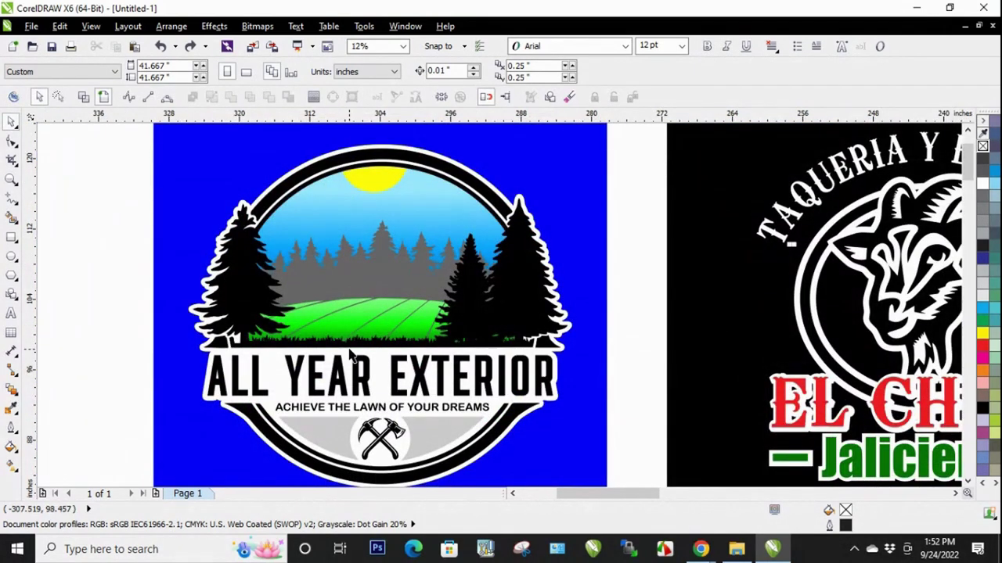
pyautogui.scroll(1, 349, 332)
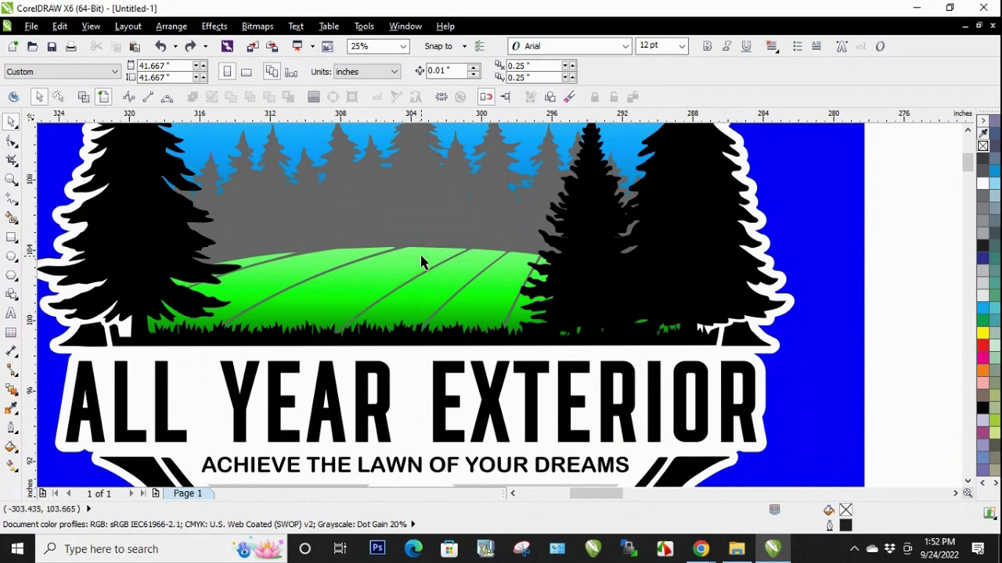
pyautogui.click(450, 218)
pyautogui.click(452, 214)
pyautogui.scroll(-1, 452, 212)
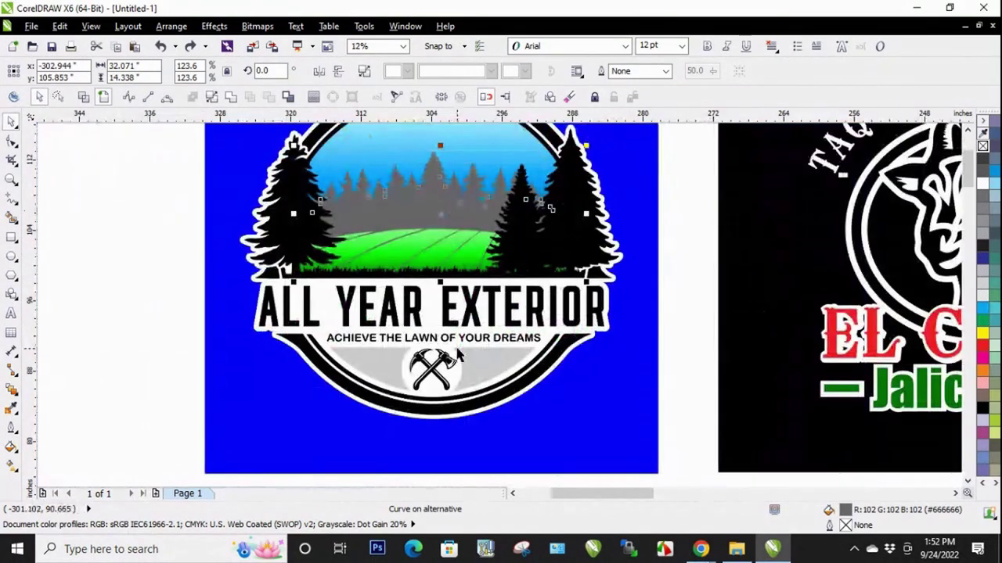
pyautogui.click(145, 329)
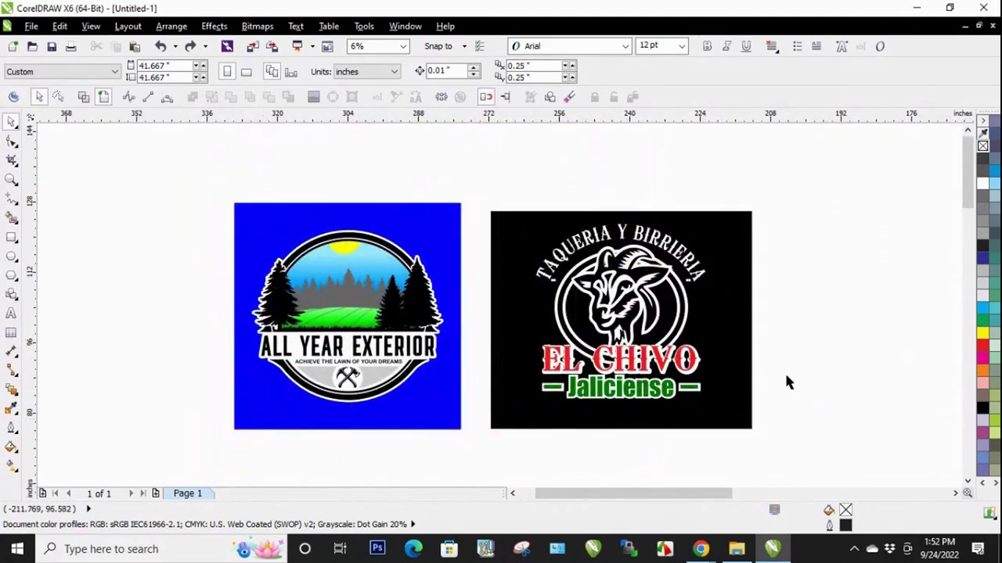
pyautogui.click(749, 372)
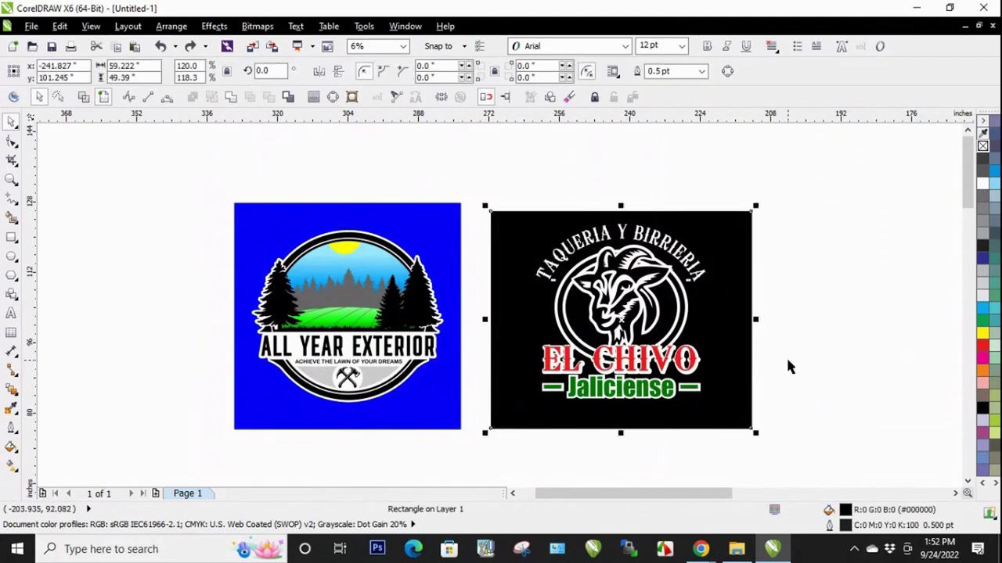
pyautogui.click(771, 353)
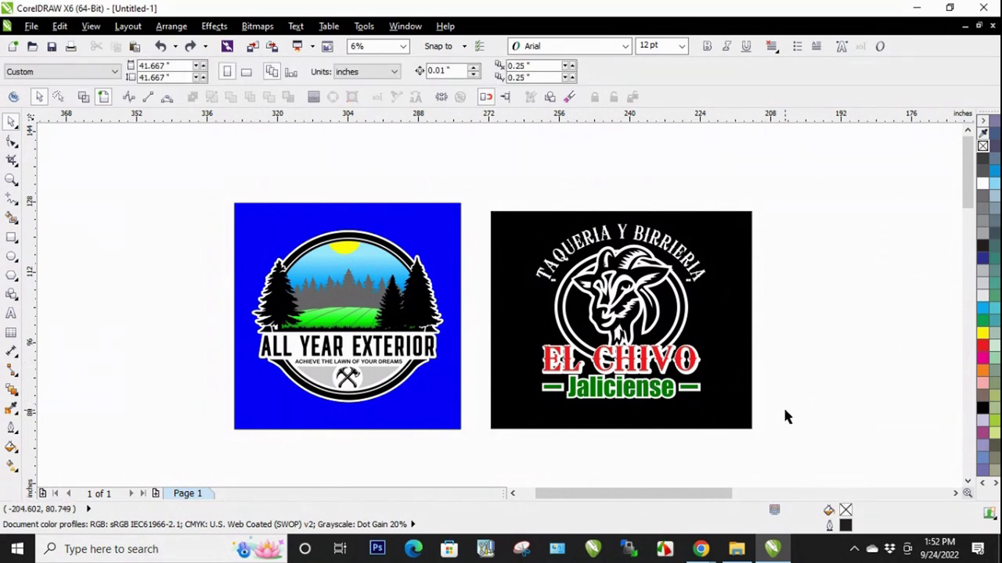
pyautogui.click(748, 324)
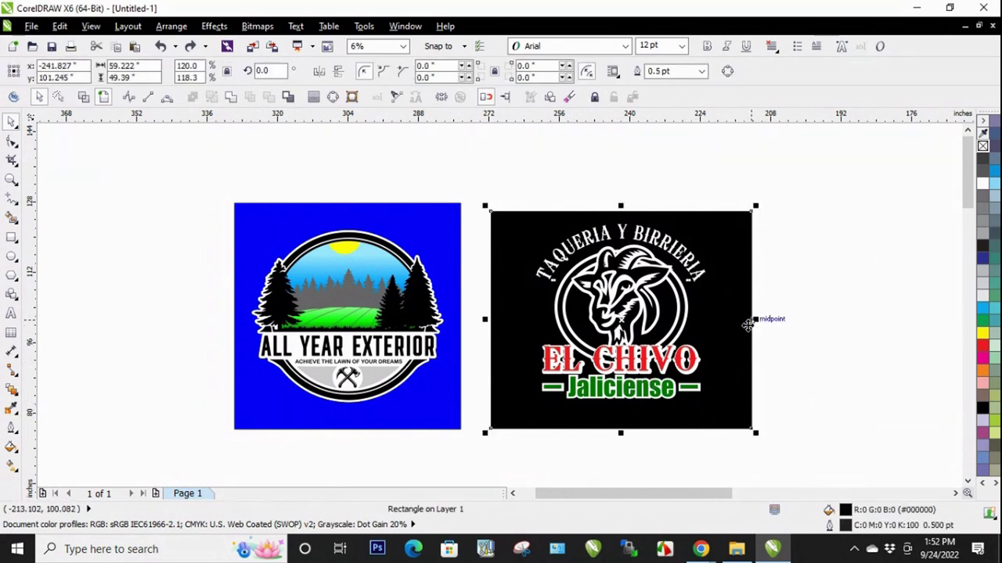
pyautogui.click(814, 347)
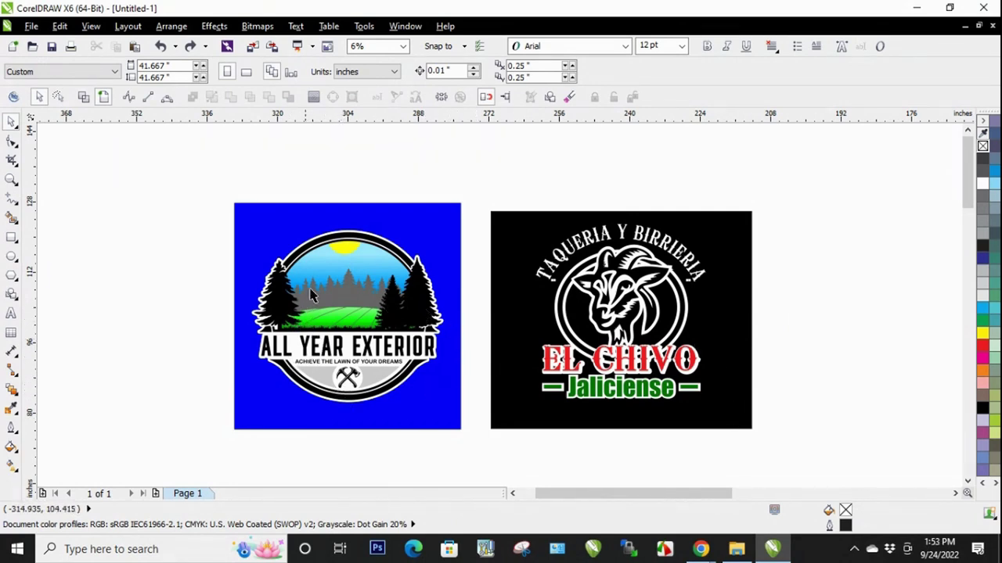
# - Pull the gradient sky and the white backing shape off the All Year Exterior logo, and undo both moves
pyautogui.moveTo(323, 278); pyautogui.dragTo(188, 254)
pyautogui.moveTo(378, 241); pyautogui.dragTo(397, 181)
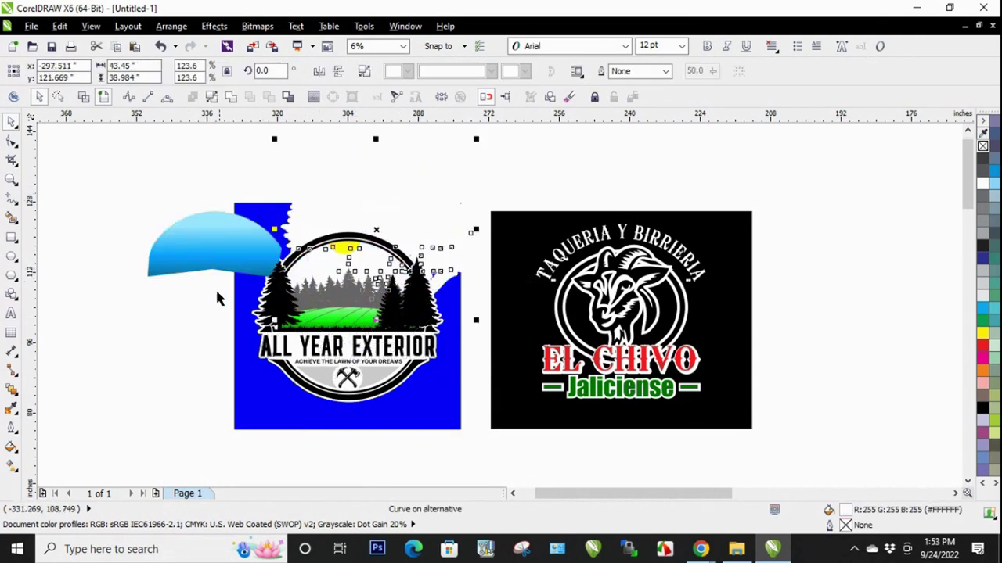
pyautogui.hotkey('ctrl', 'z')
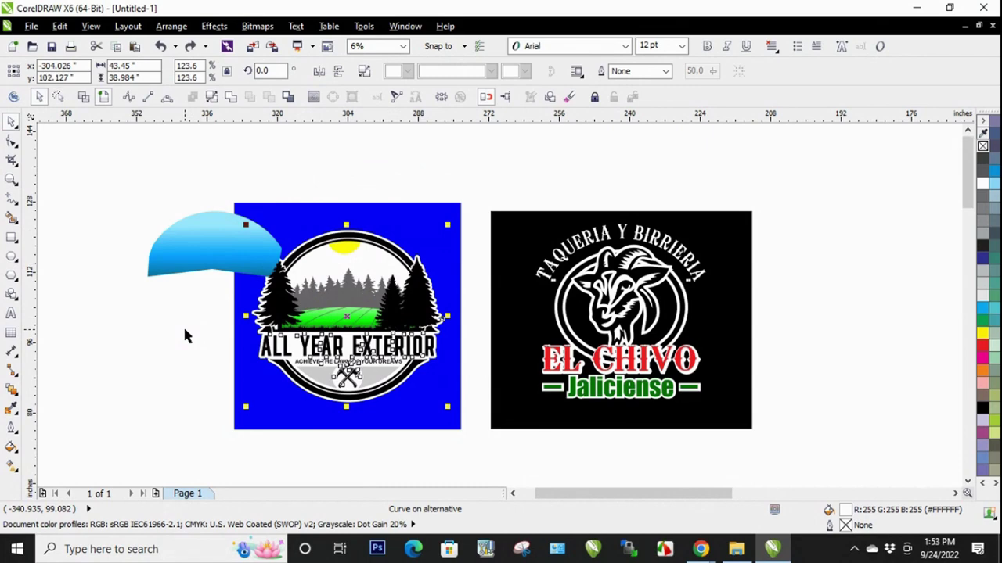
pyautogui.hotkey('ctrl', 'z')
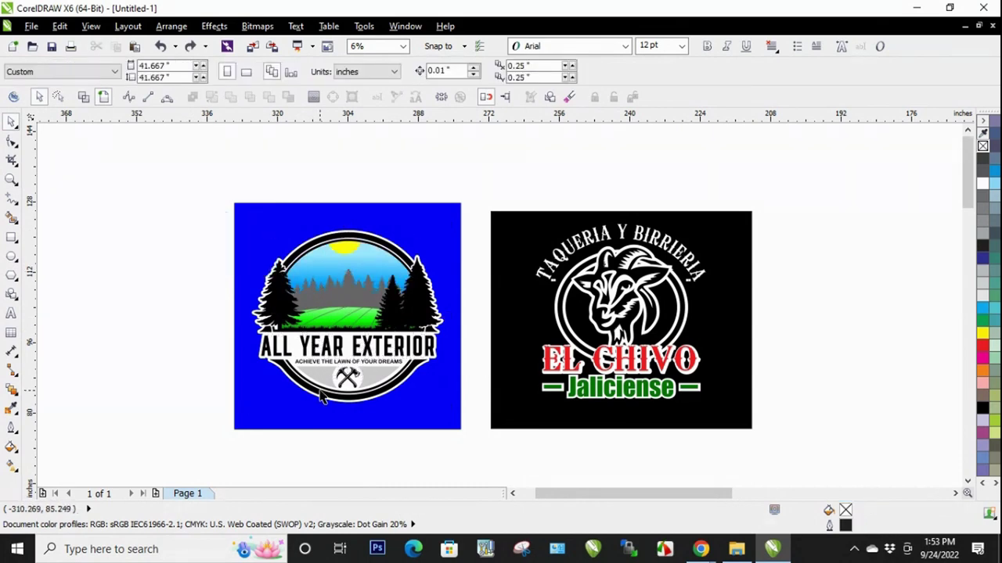
pyautogui.scroll(1, 248, 371)
pyautogui.scroll(-1, 363, 304)
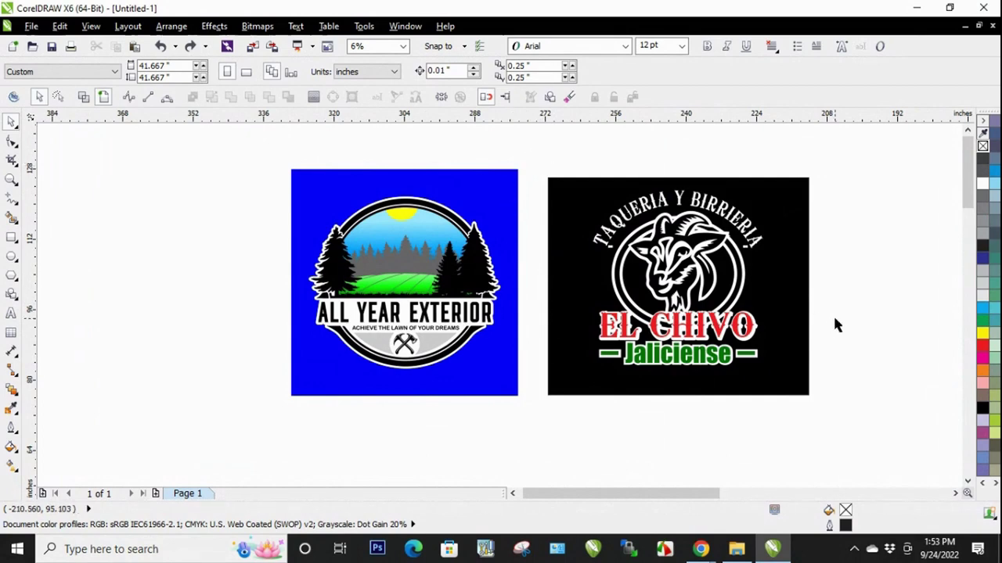
pyautogui.scroll(1, 834, 324)
pyautogui.scroll(-1, 507, 335)
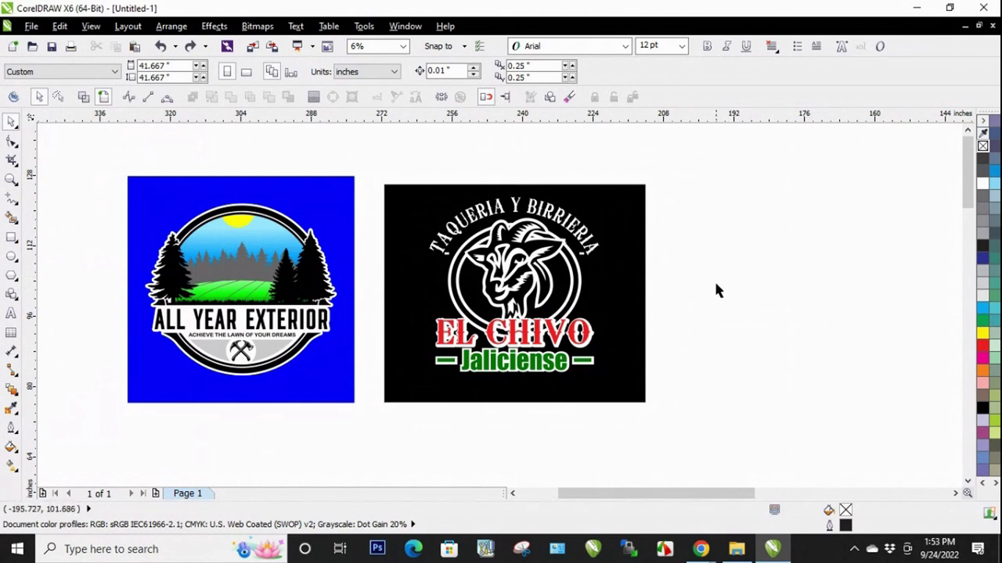
# - Pull the red EL CHIVO text and green Jaliciense lettering away from their white outlines, and undo both moves
pyautogui.scroll(1, 596, 338)
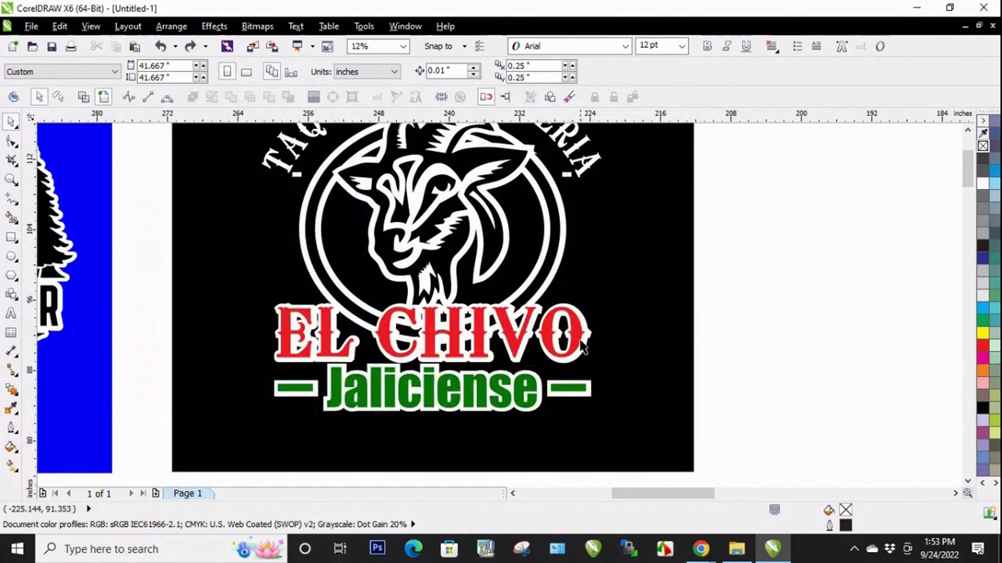
pyautogui.moveTo(579, 335); pyautogui.dragTo(770, 274)
pyautogui.click(563, 395)
pyautogui.moveTo(564, 395); pyautogui.dragTo(783, 356)
pyautogui.click(782, 409)
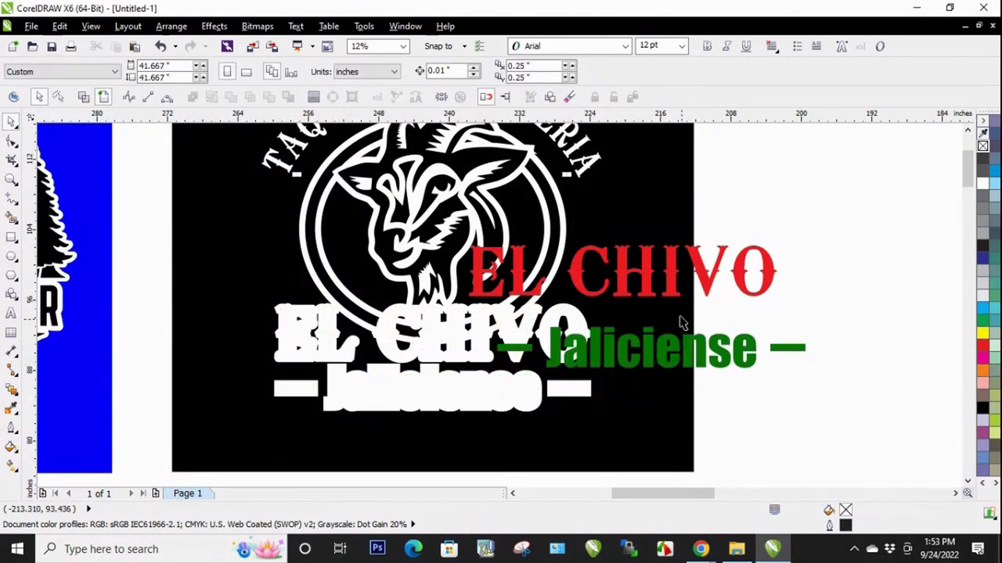
pyautogui.click(655, 289)
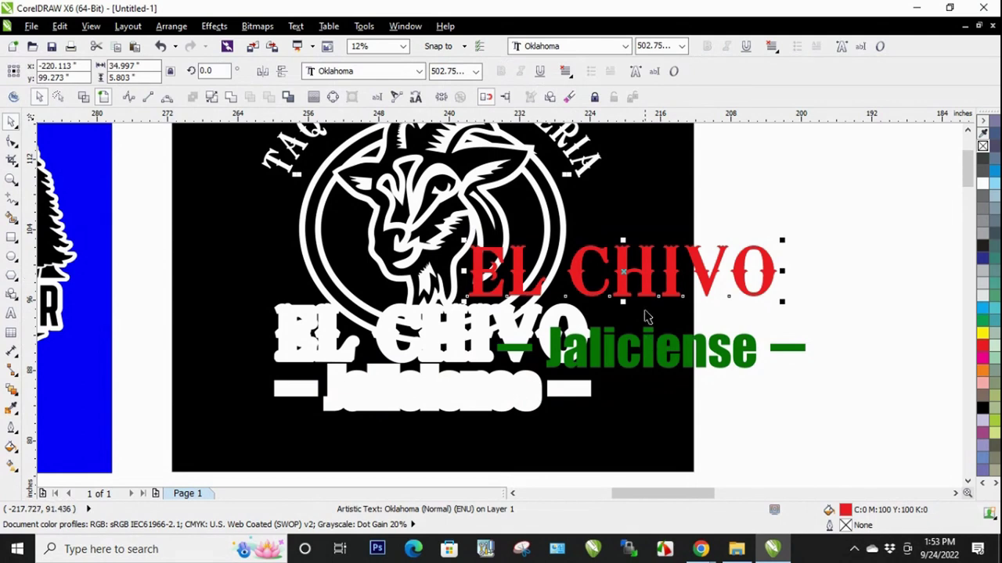
pyautogui.hotkey('ctrl', 'z')
pyautogui.hotkey('ctrl', 'z')
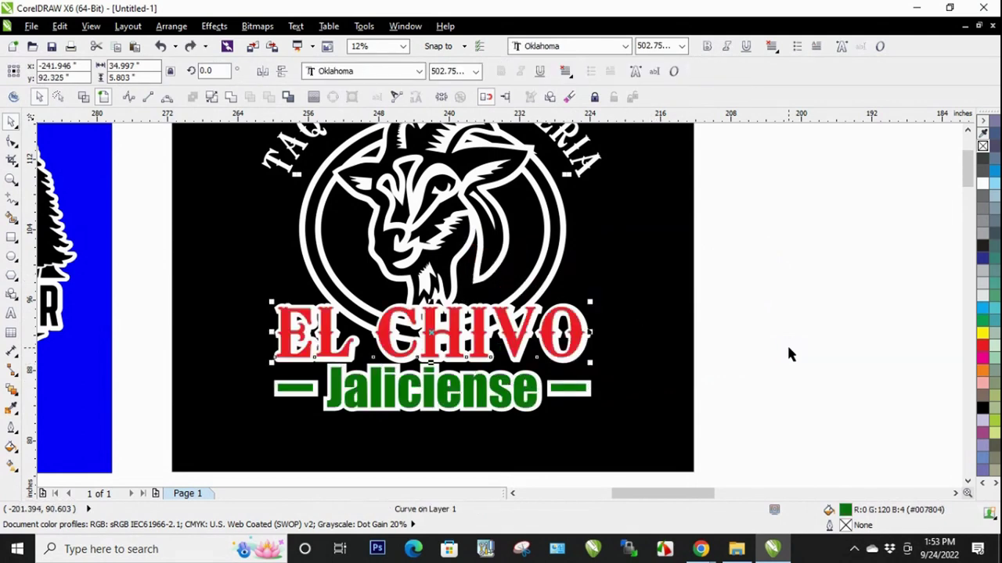
pyautogui.click(787, 343)
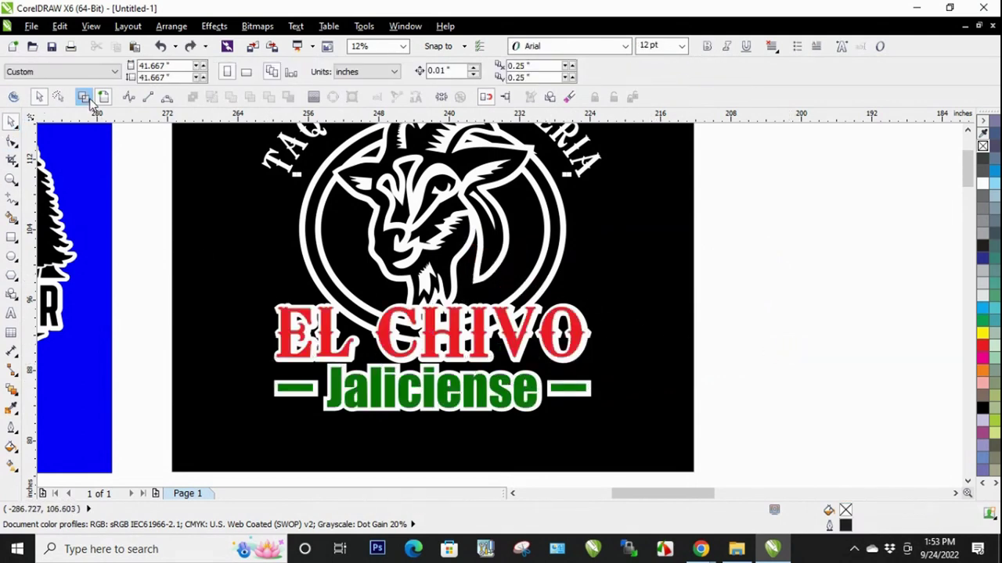
# - Inspect the contours of the El Chivo logo in wireframe view, and return to the full-colour view
pyautogui.click(83, 96)
pyautogui.scroll(2, 522, 317)
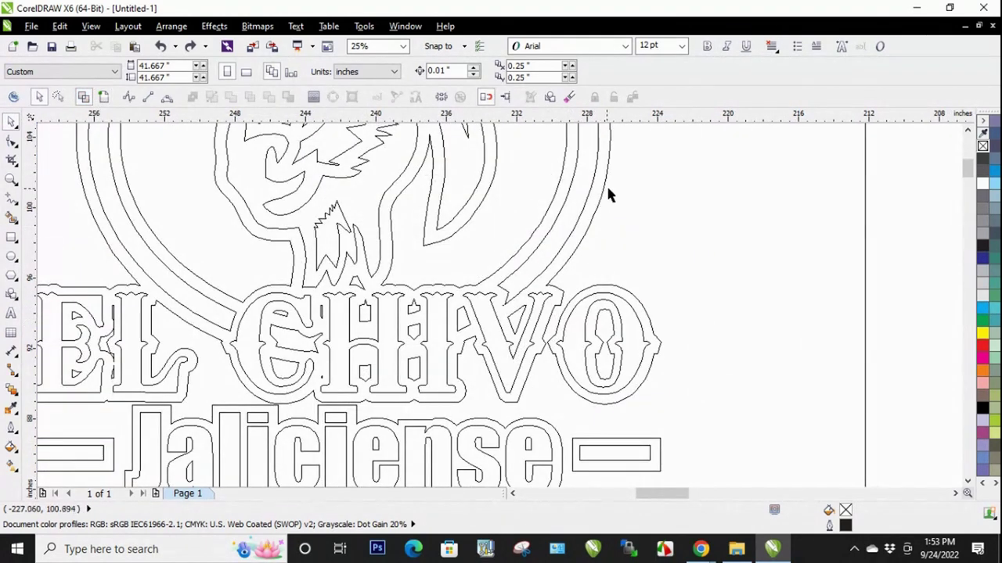
pyautogui.scroll(1, 610, 196)
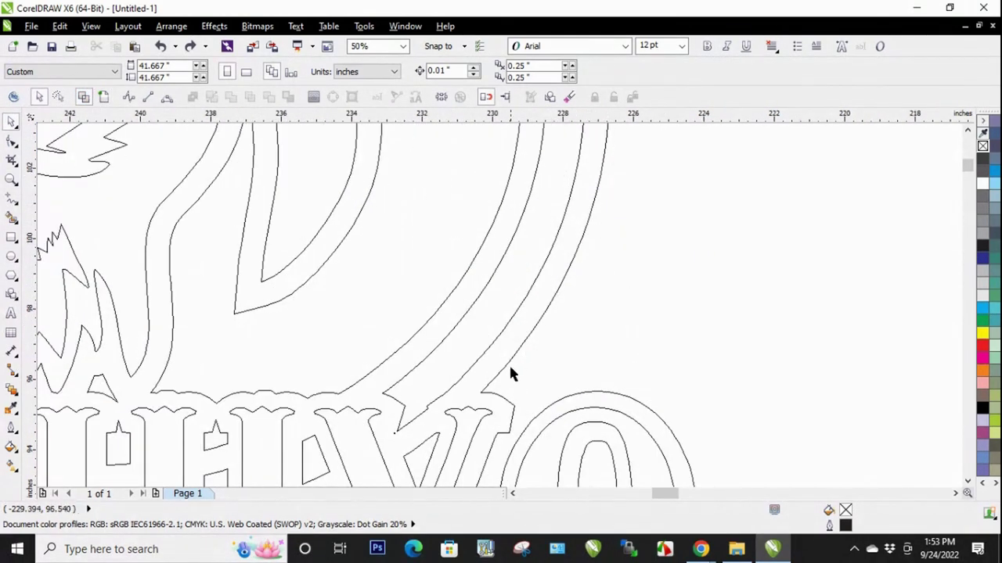
pyautogui.click(109, 102)
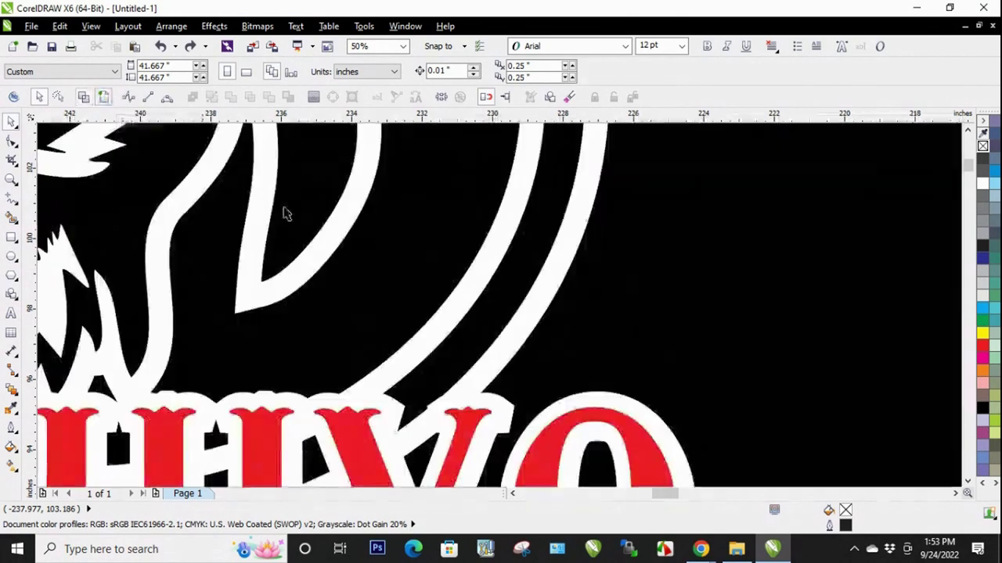
pyautogui.scroll(-1, 559, 320)
pyautogui.scroll(-1, 583, 270)
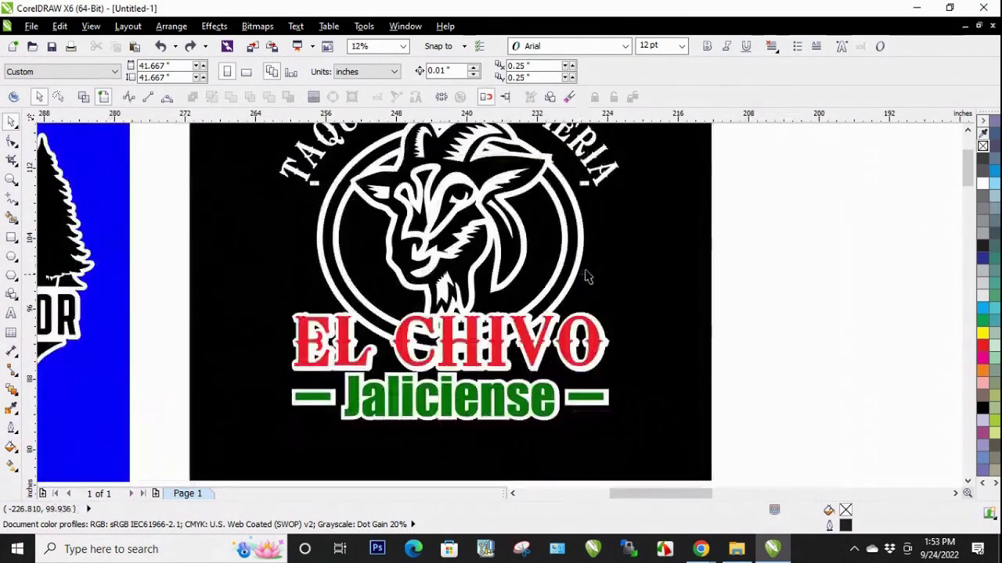
pyautogui.scroll(-1, 715, 188)
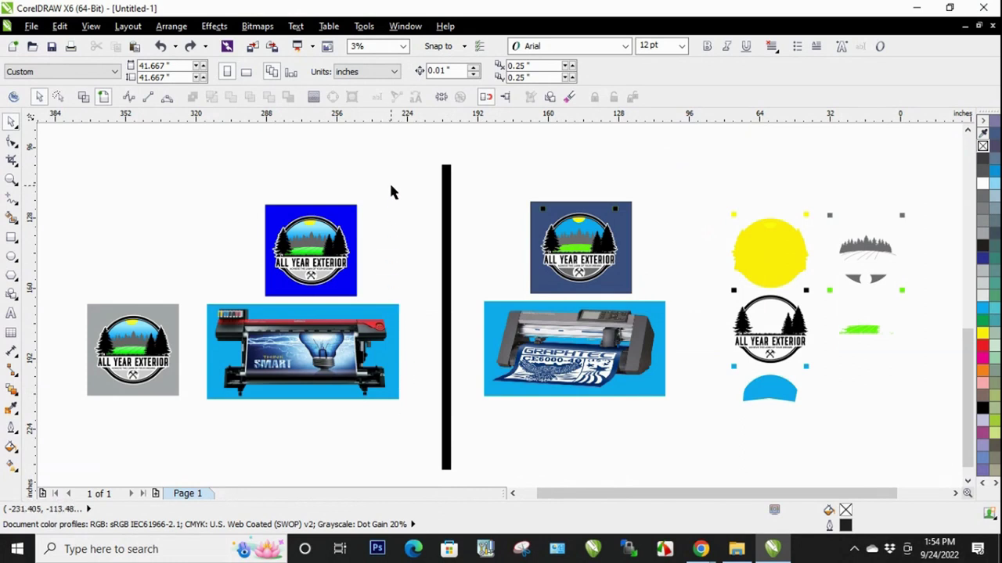
pyautogui.click(377, 350)
pyautogui.click(381, 222)
pyautogui.click(563, 365)
pyautogui.click(625, 420)
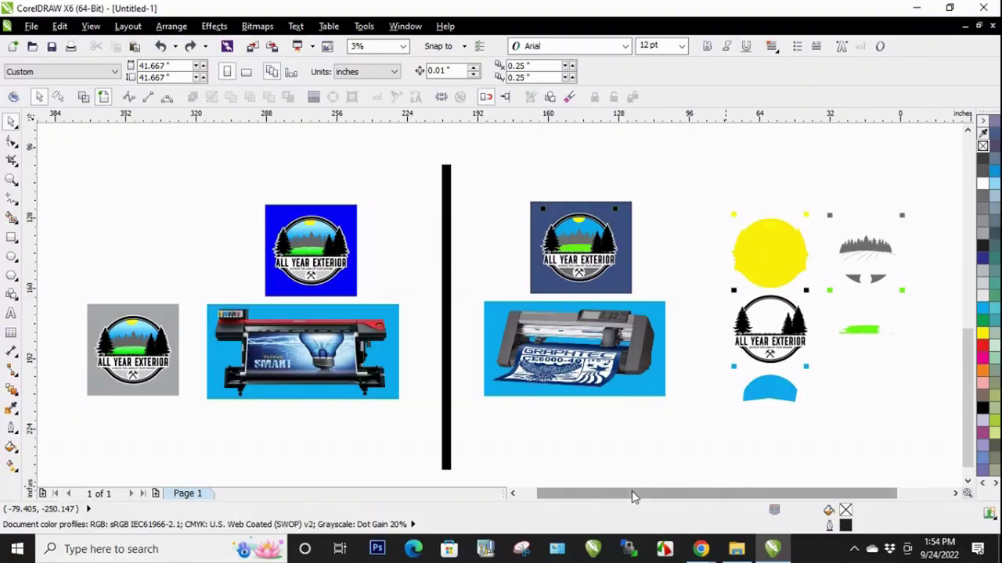
# - Try a 10% black fill on the grey square behind the All Year Exterior logo, and restore its darker grey fill
pyautogui.moveTo(632, 493); pyautogui.dragTo(594, 493)
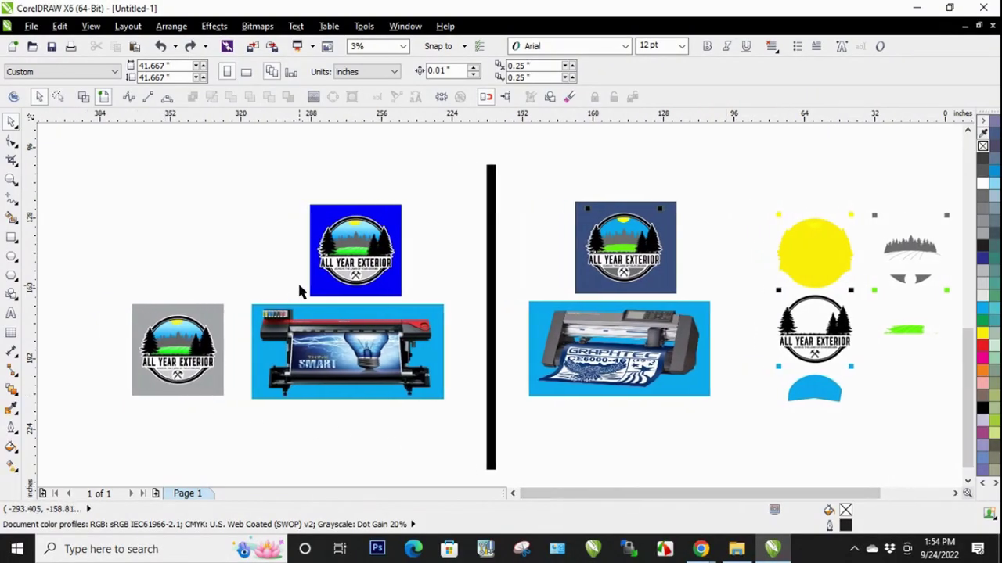
pyautogui.scroll(1, 137, 359)
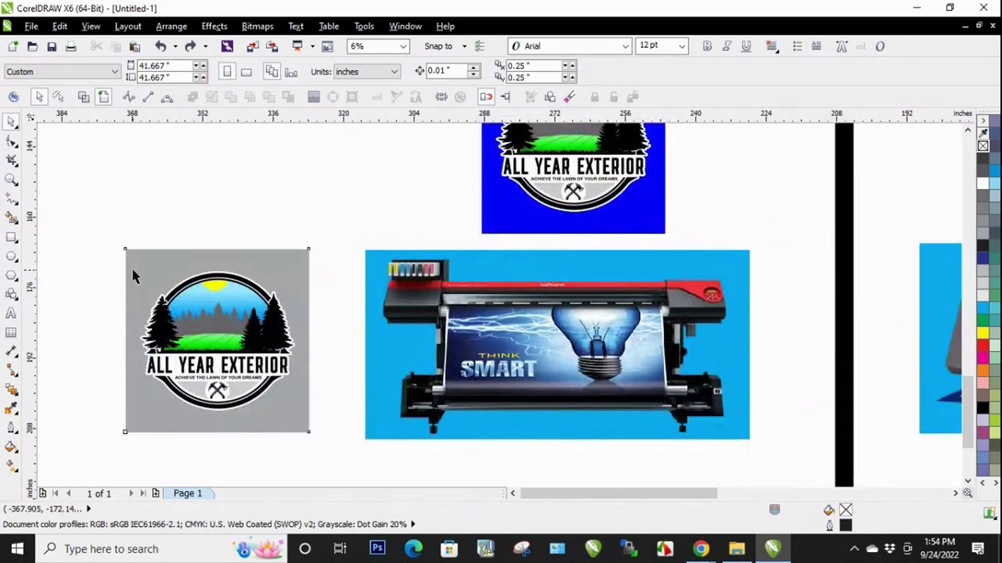
pyautogui.click(134, 271)
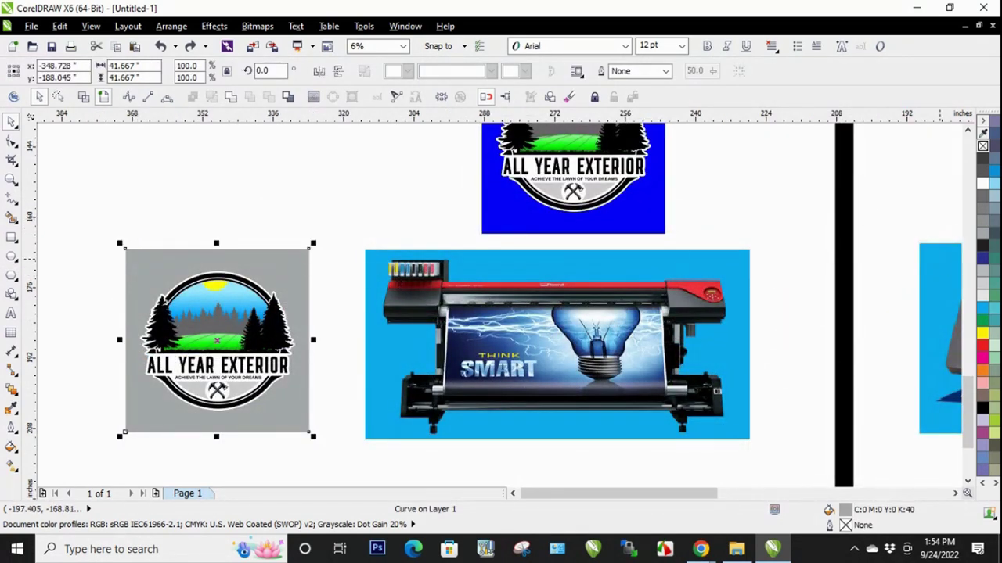
pyautogui.click(983, 298)
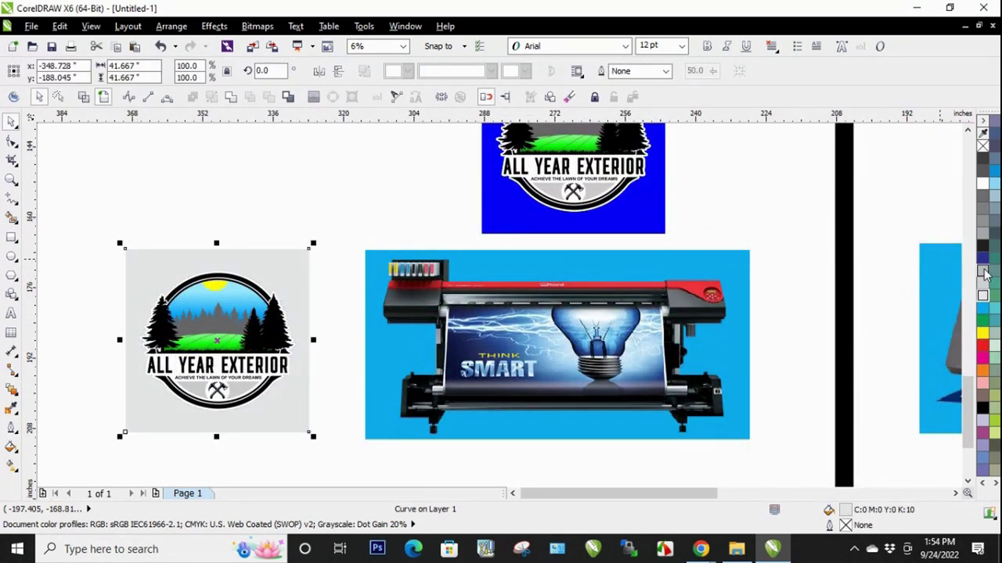
pyautogui.click(984, 235)
pyautogui.click(348, 212)
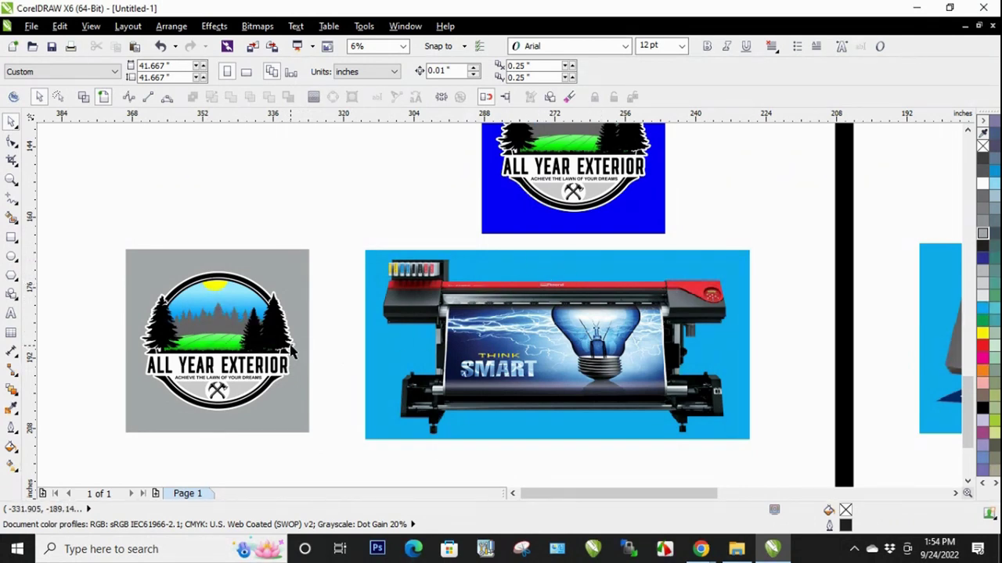
pyautogui.scroll(2, 202, 354)
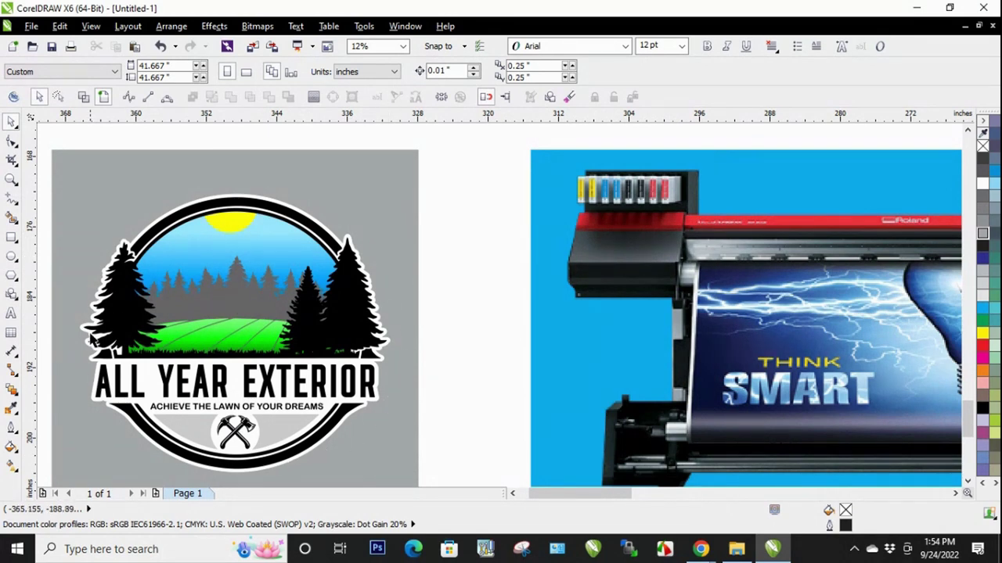
pyautogui.scroll(-2, 493, 217)
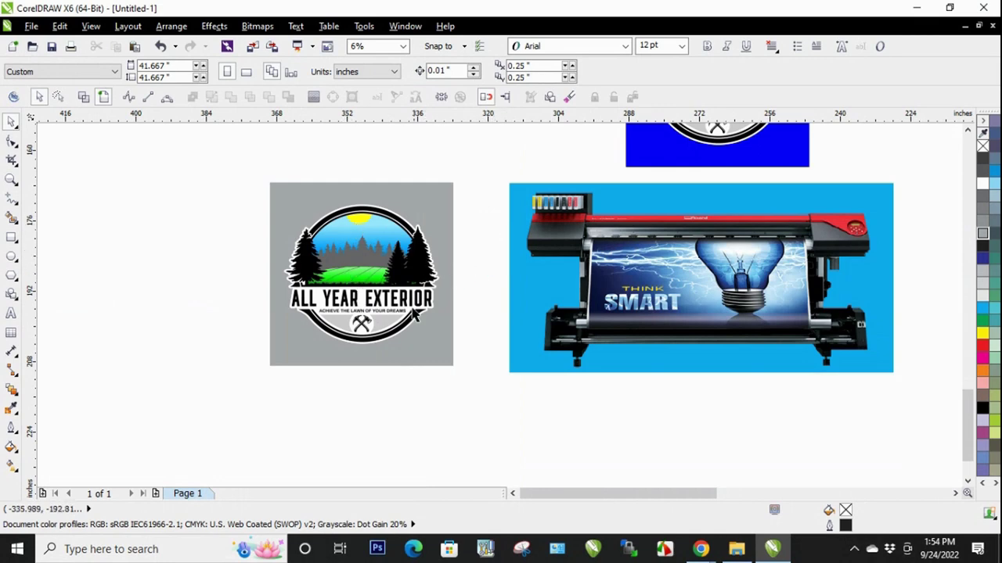
pyautogui.click(393, 190)
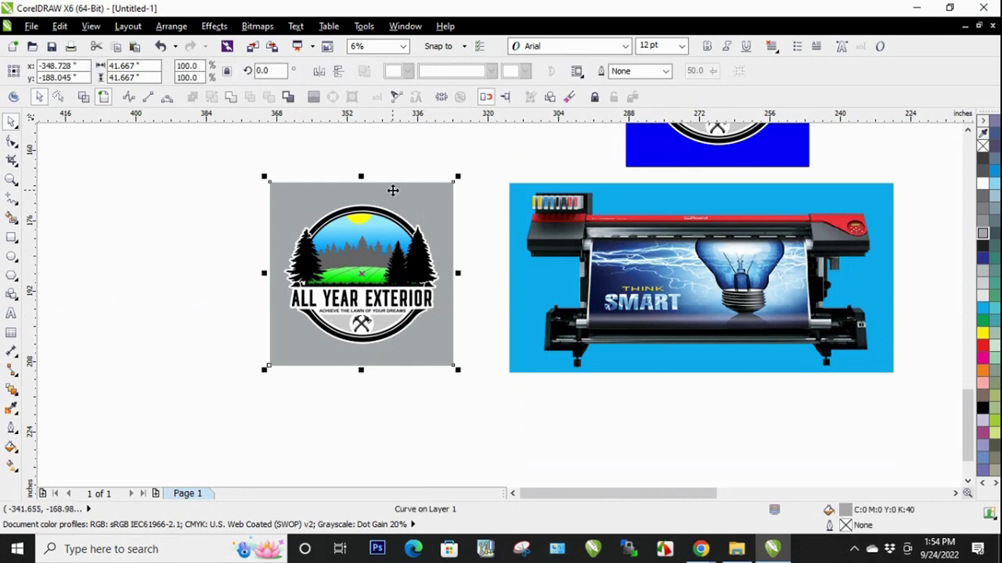
pyautogui.click(480, 273)
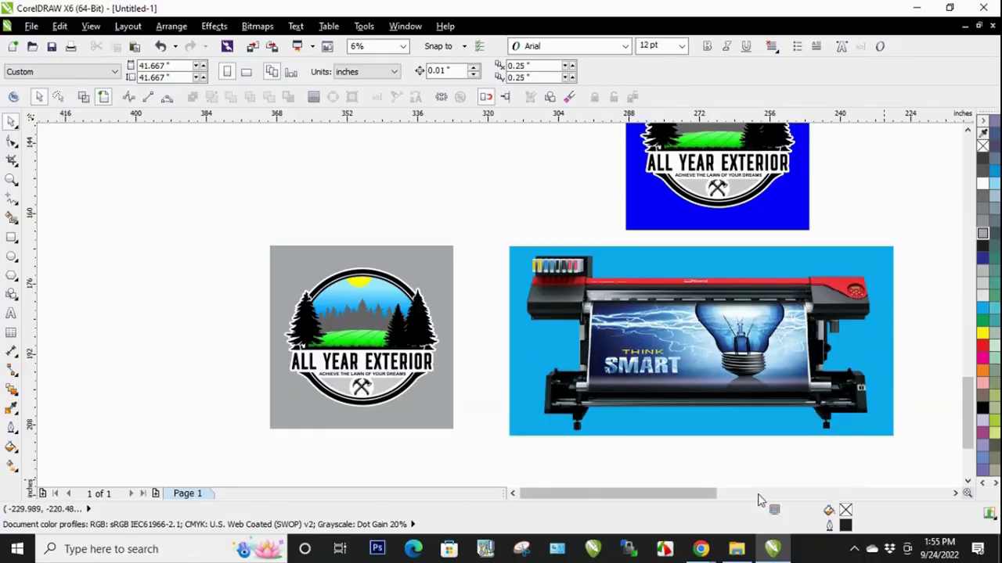
# - Shift the black divider bar slightly toward the wide-format printer, leaving more space beside the vinyl cutter artwork
pyautogui.moveTo(678, 499); pyautogui.dragTo(805, 500)
pyautogui.scroll(-2, 832, 415)
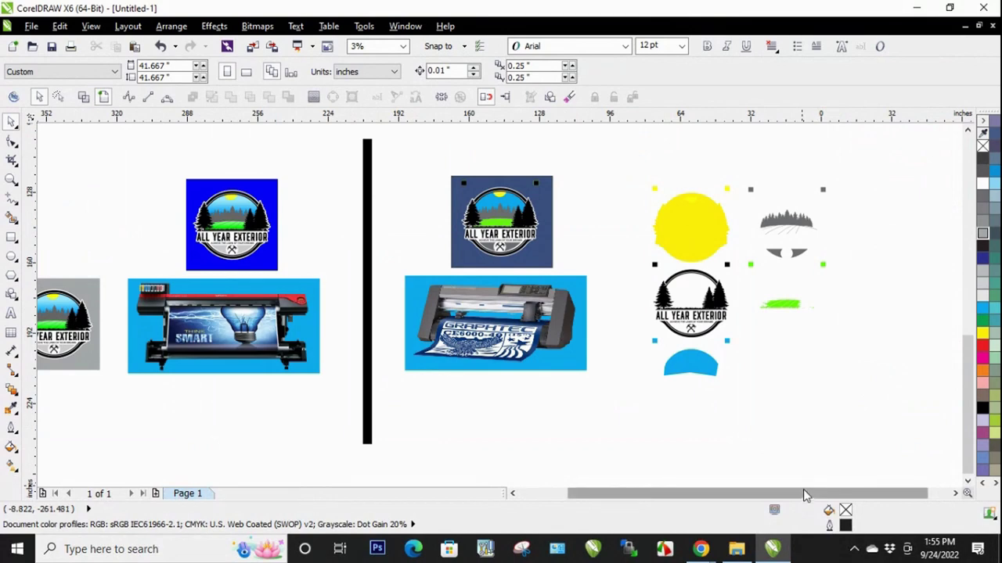
pyautogui.moveTo(805, 494); pyautogui.dragTo(826, 487)
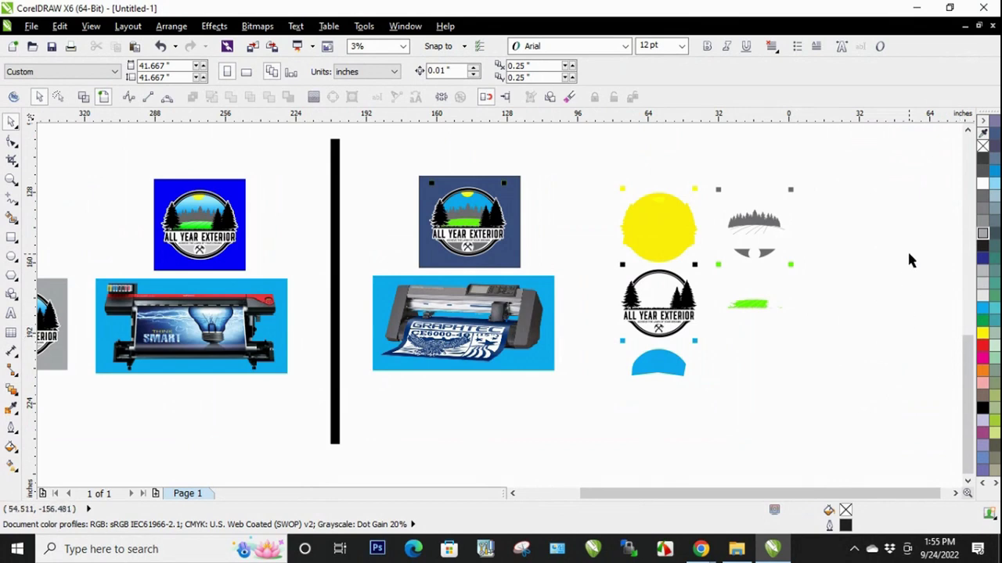
pyautogui.scroll(1, 907, 257)
pyautogui.scroll(-1, 662, 326)
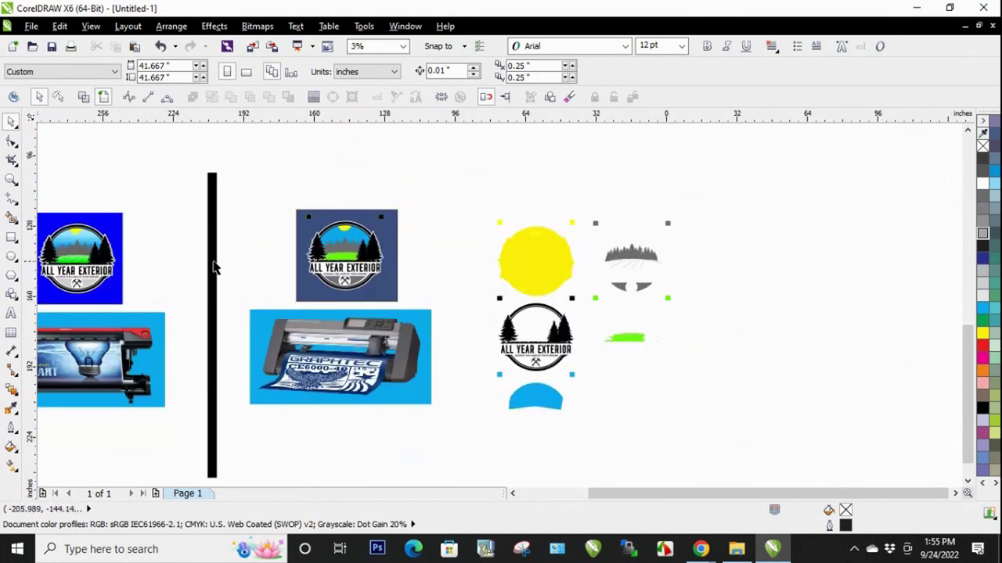
pyautogui.moveTo(210, 269); pyautogui.dragTo(184, 258)
pyautogui.press('Escape')
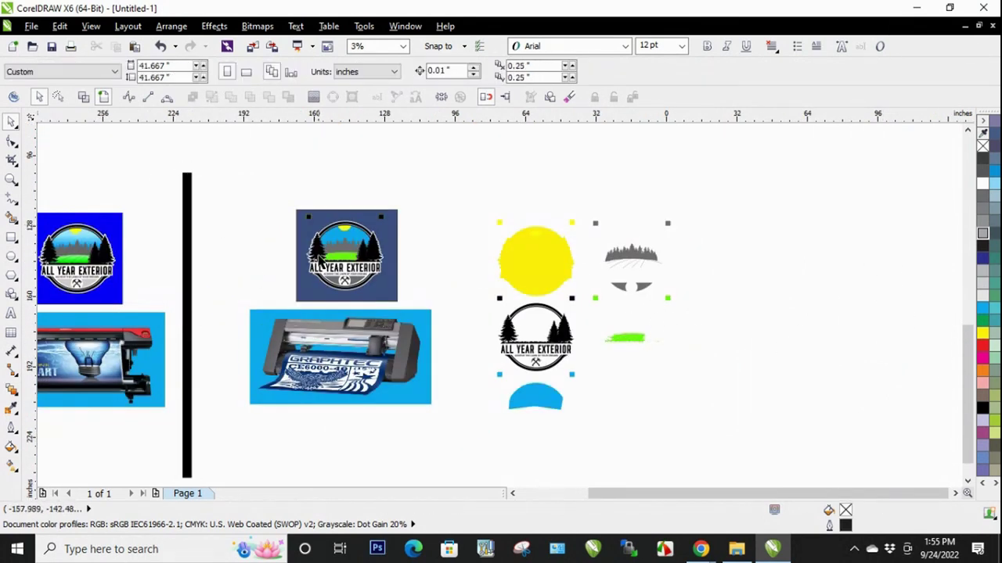
# - Inspect the solid fills of the sky, sun, forest and grass in the All Year Exterior logo above the vinyl cutter
pyautogui.scroll(1, 319, 262)
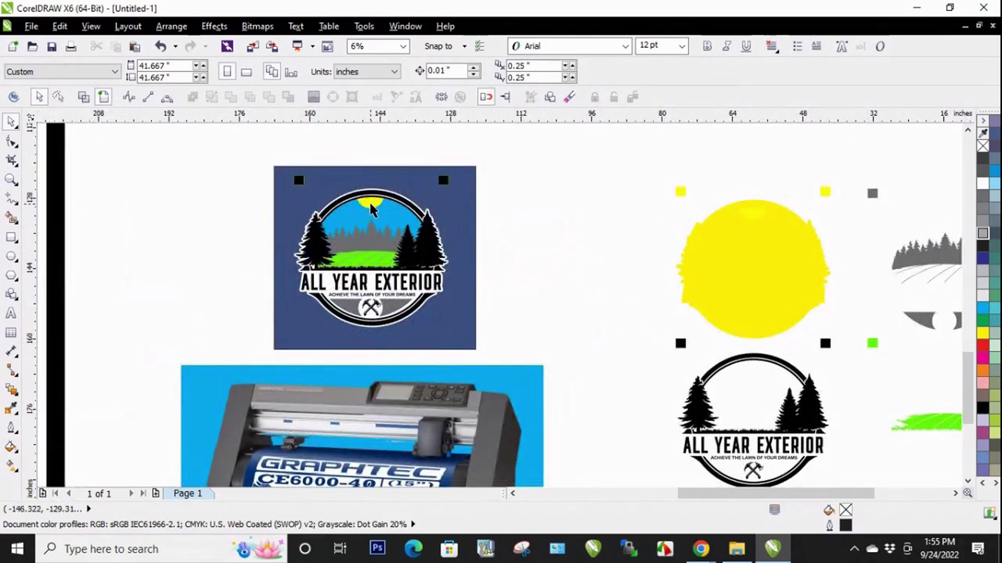
pyautogui.scroll(1, 371, 206)
pyautogui.scroll(1, 395, 223)
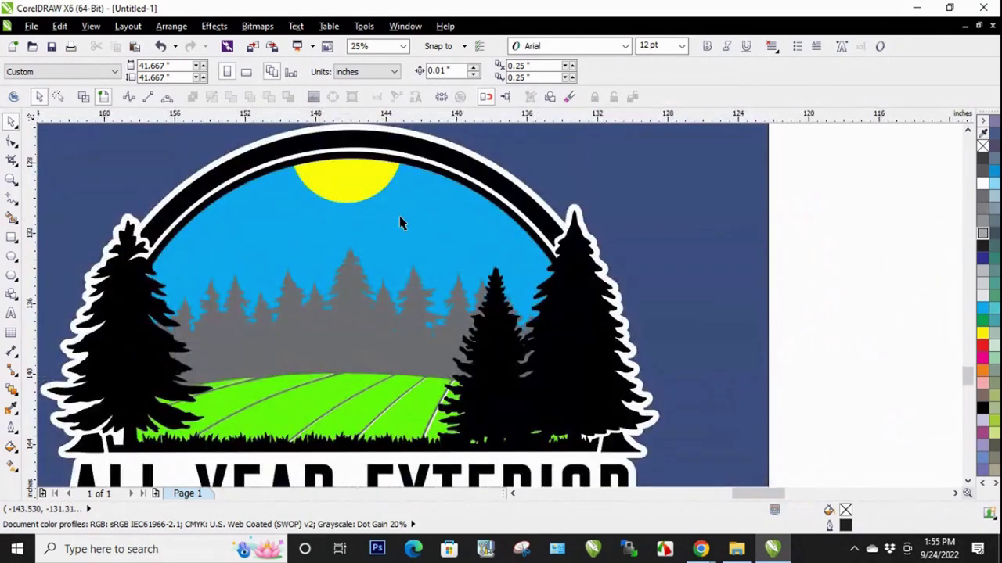
pyautogui.click(441, 234)
pyautogui.scroll(-1, 454, 203)
pyautogui.click(649, 282)
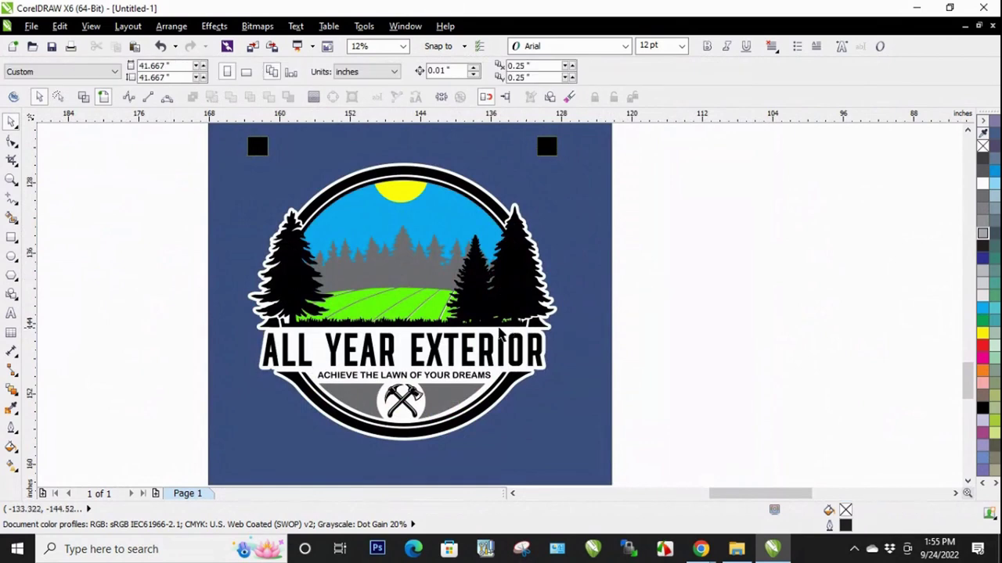
pyautogui.scroll(1, 420, 310)
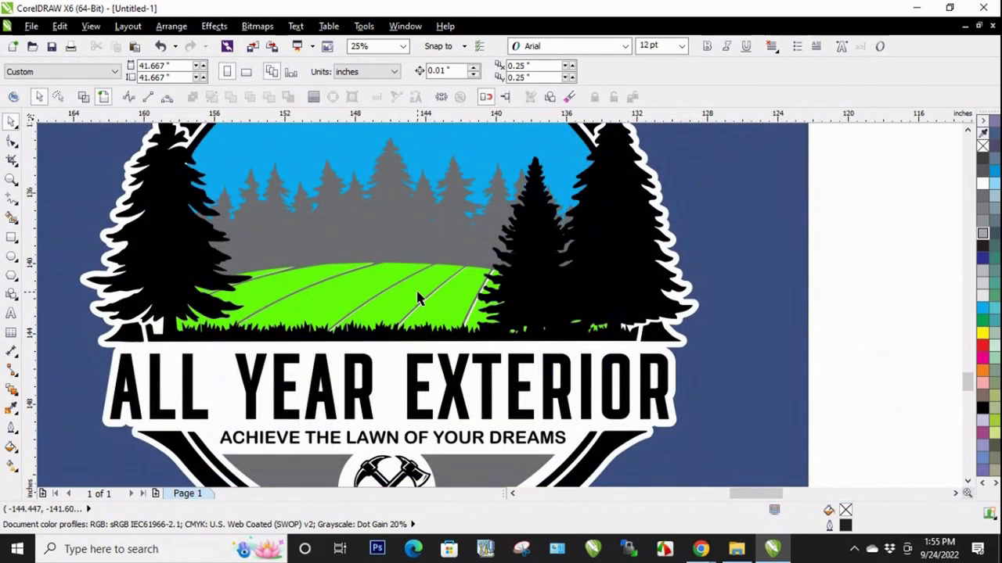
pyautogui.scroll(-1, 445, 271)
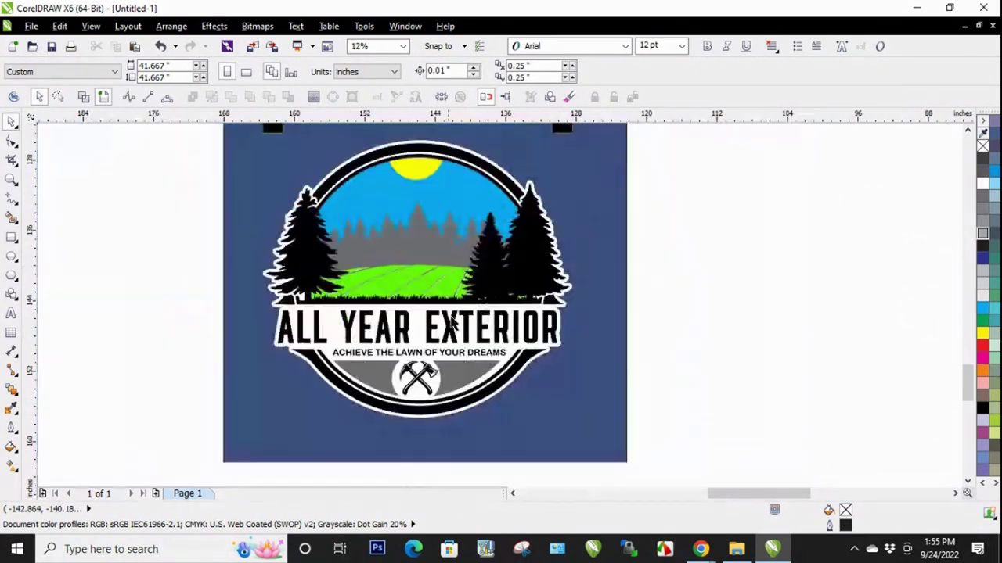
# - Fill the grey forest and lower shapes of the vinyl cutter's All Year Exterior logo with 80% black
pyautogui.click(454, 370)
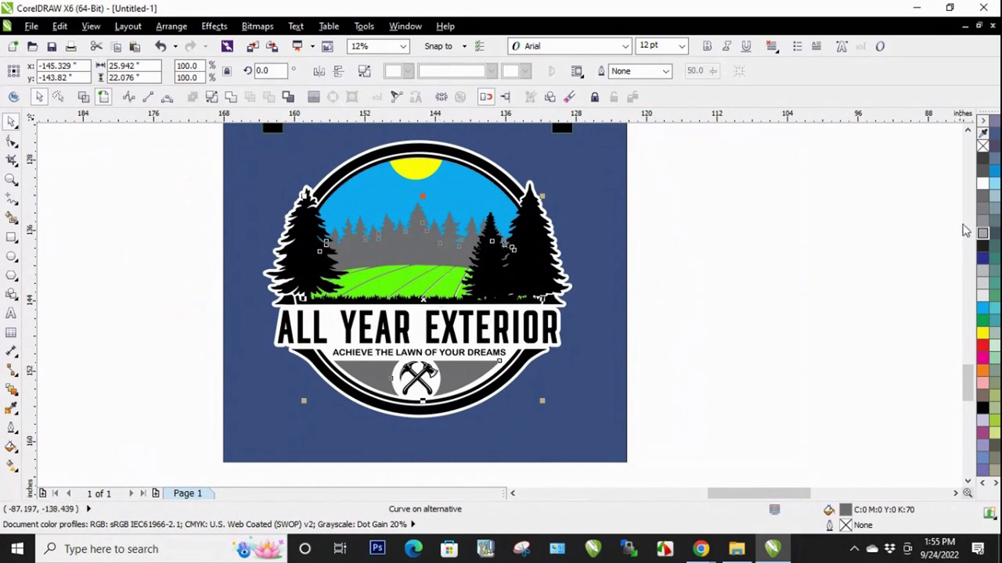
pyautogui.click(779, 260)
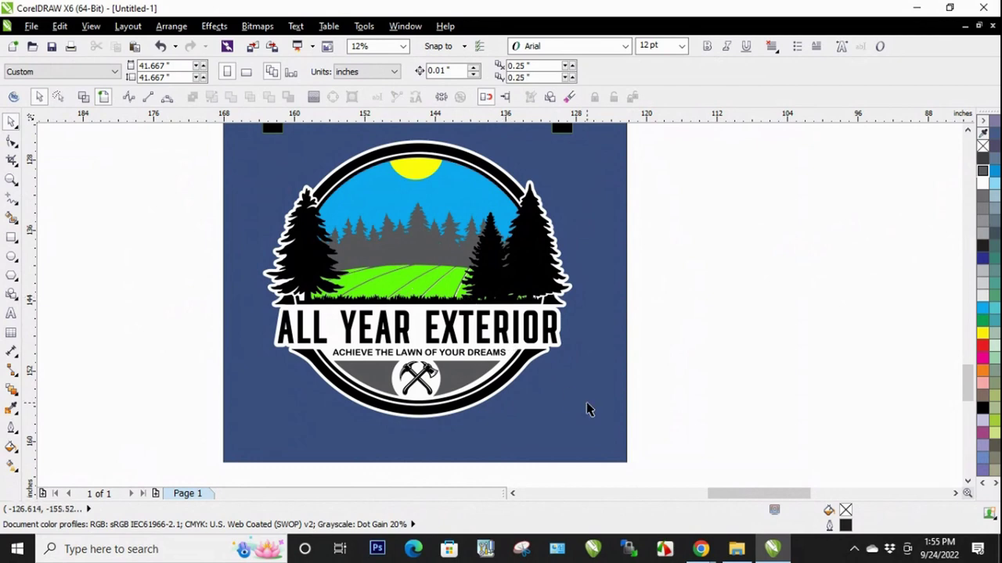
pyautogui.scroll(-1, 538, 306)
pyautogui.scroll(1, 554, 219)
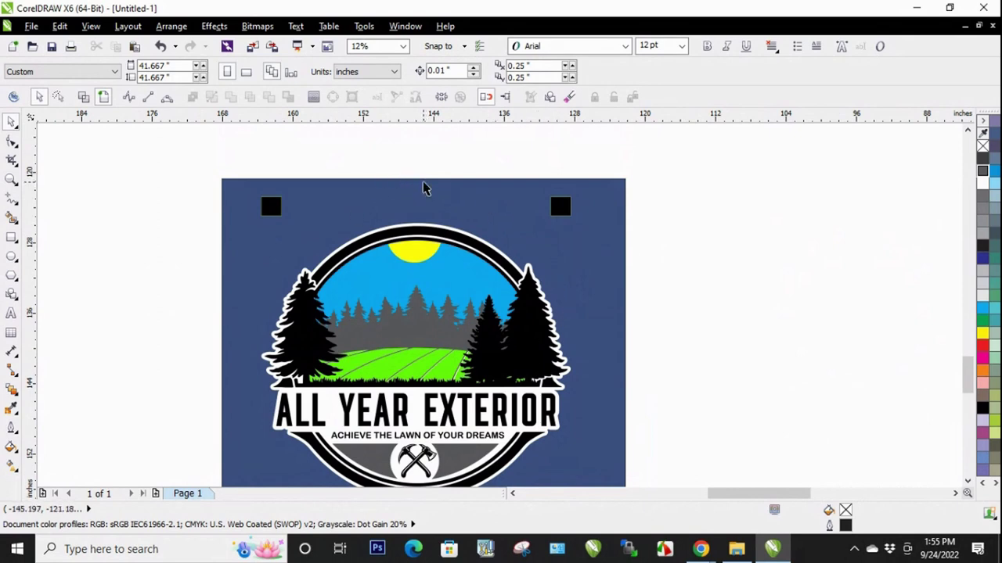
# - Fill the separated backing silhouette with 80% black, and move the yellow sun with its registration marks below the green grass layer
pyautogui.scroll(-2, 329, 159)
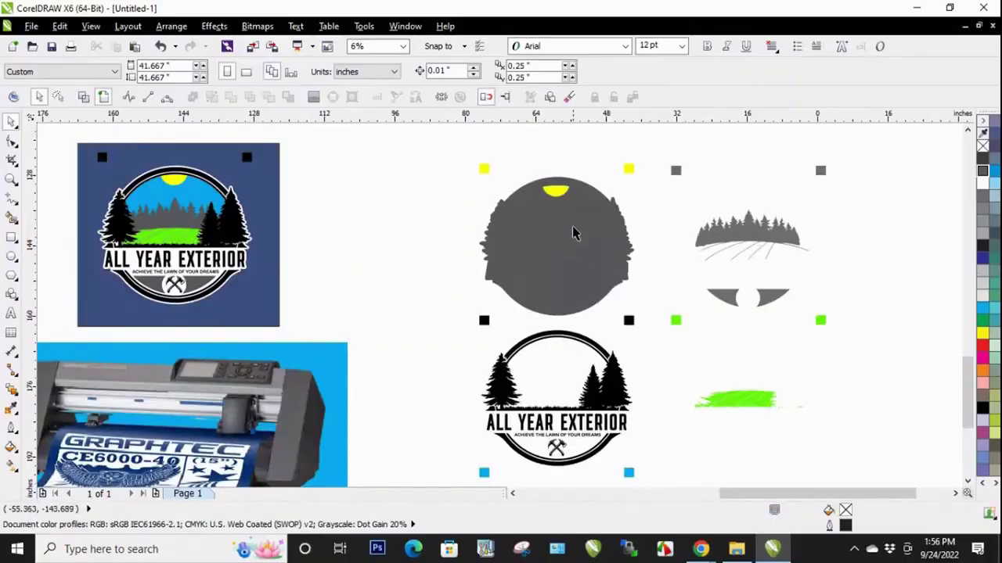
pyautogui.scroll(-1, 569, 289)
pyautogui.scroll(1, 567, 258)
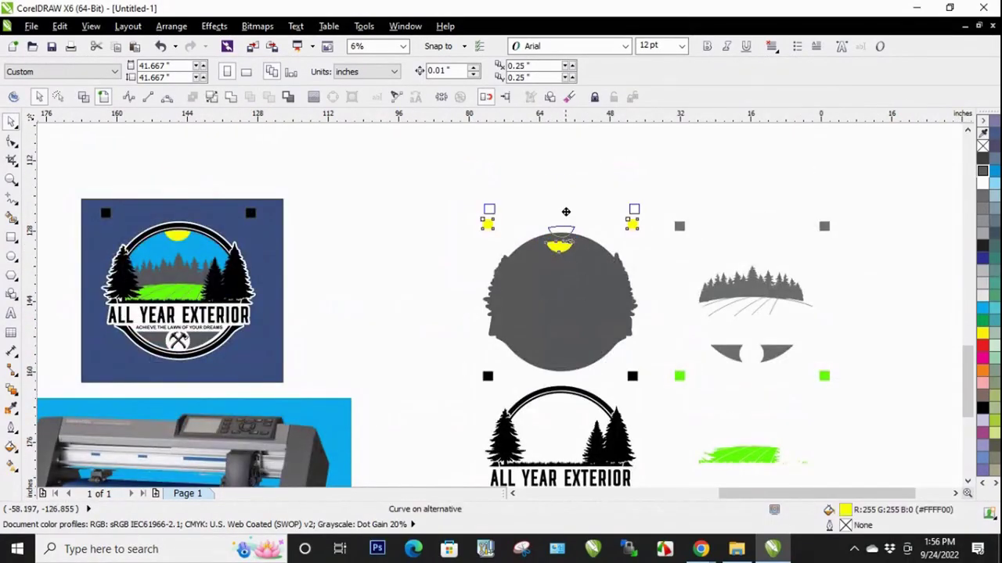
pyautogui.scroll(-1, 565, 216)
pyautogui.moveTo(577, 241); pyautogui.dragTo(672, 406)
pyautogui.click(757, 421)
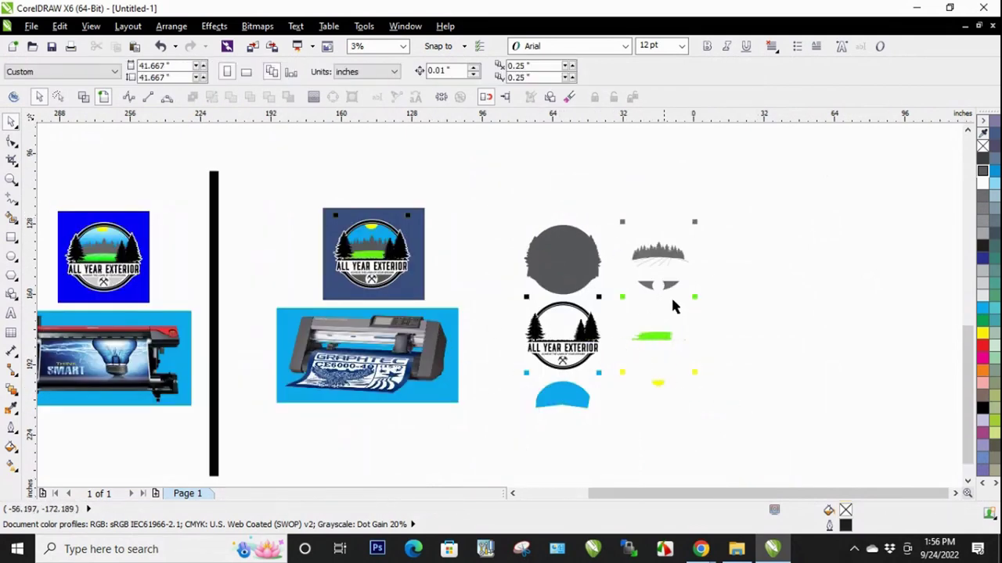
# - Examine the dark grey backing silhouette in comparison with the assembled All Year Exterior logo above the vinyl cutter
pyautogui.click(538, 268)
pyautogui.click(814, 328)
pyautogui.scroll(1, 376, 302)
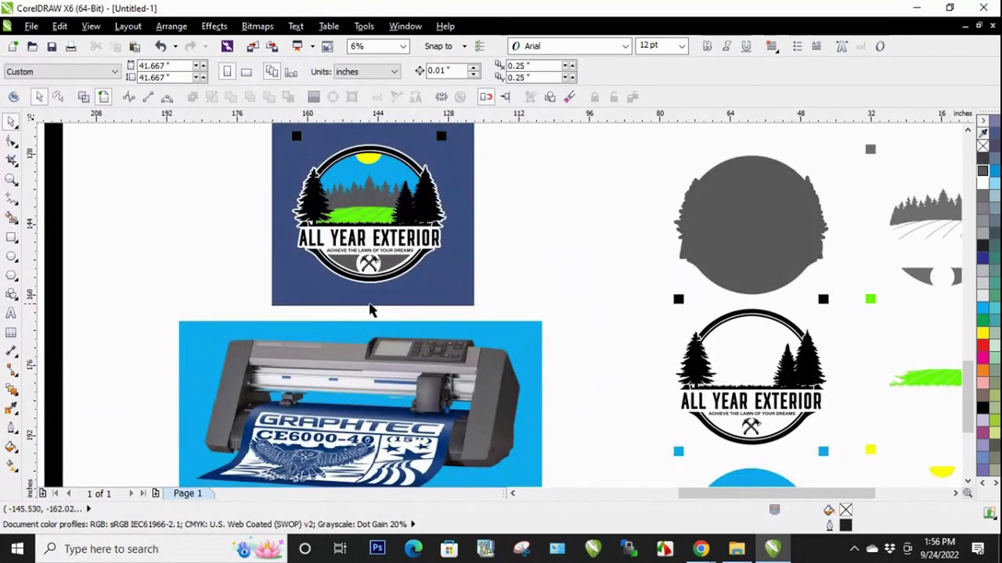
pyautogui.click(679, 219)
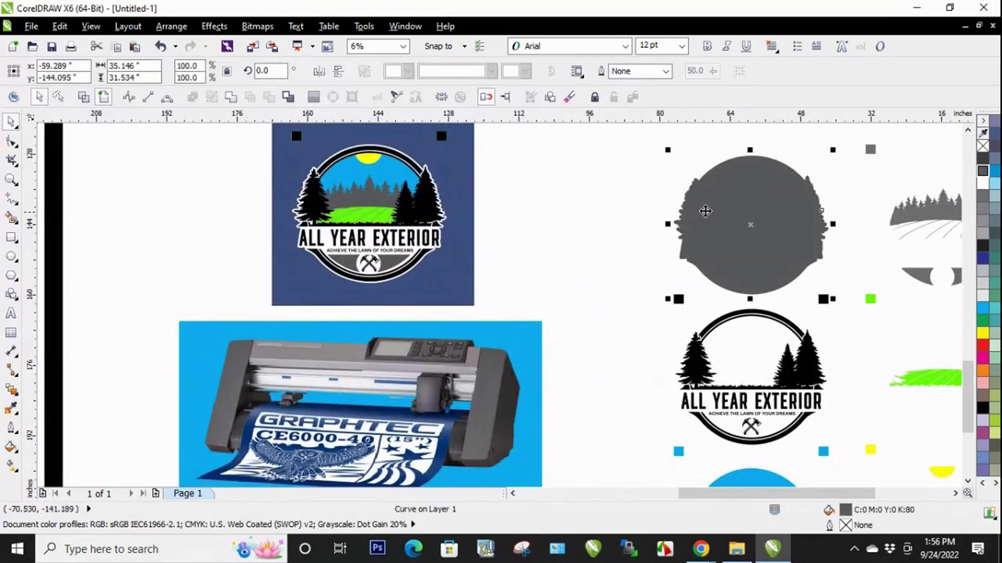
pyautogui.click(606, 235)
pyautogui.click(717, 233)
pyautogui.click(594, 237)
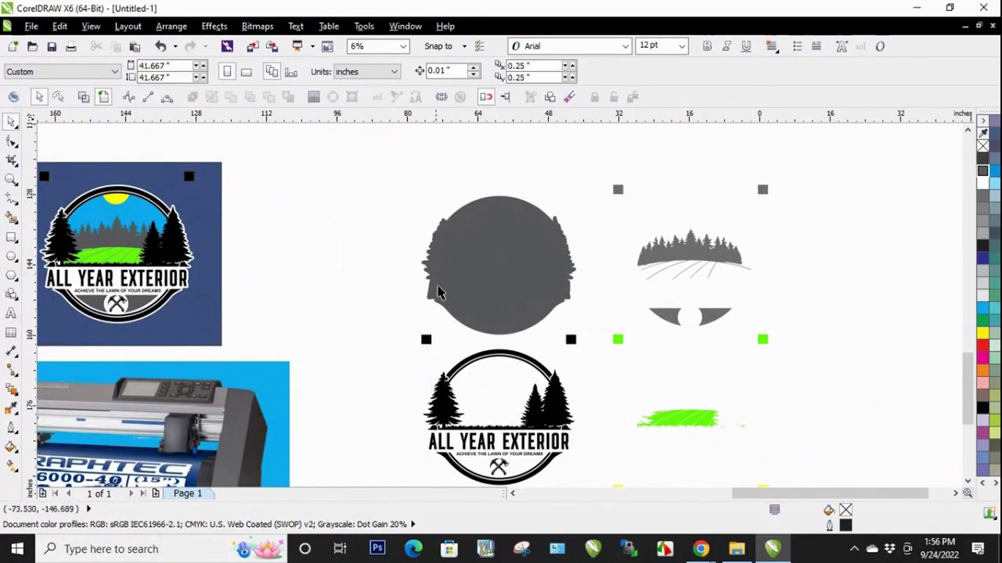
# - Move the dark grey backing silhouette toward the assembled logo, and undo the move
pyautogui.click(446, 244)
pyautogui.moveTo(456, 242); pyautogui.dragTo(408, 243)
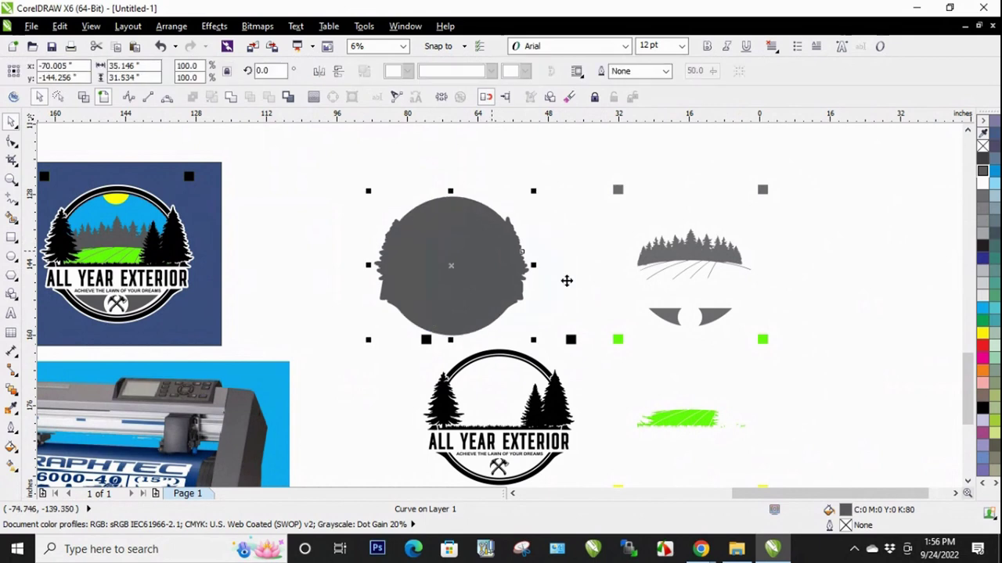
pyautogui.hotkey('ctrl', 'z')
pyautogui.click(568, 186)
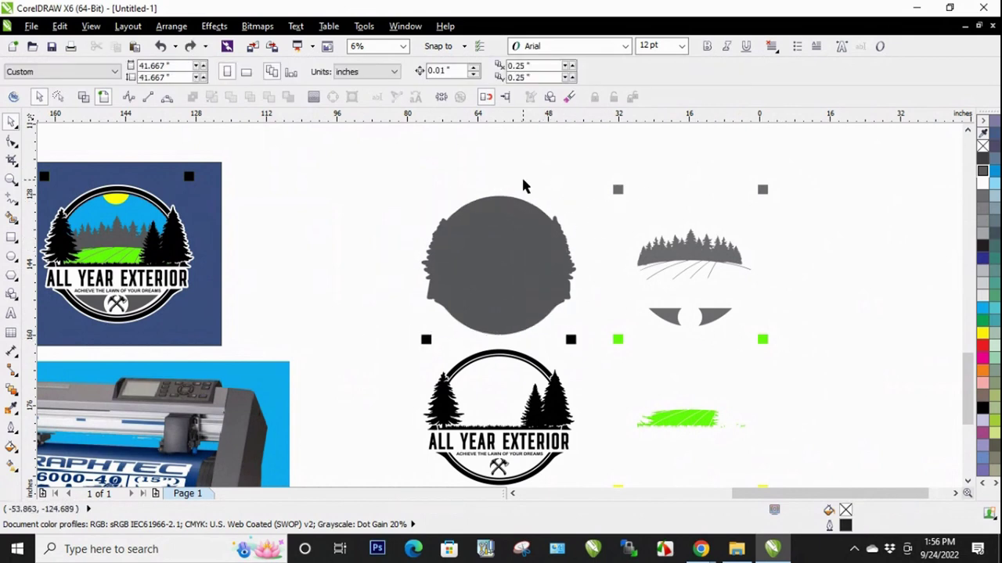
# - Shift the black line-art layer and the blue sky layer, with their registration marks, toward the vinyl cutter picture
pyautogui.scroll(-1, 538, 307)
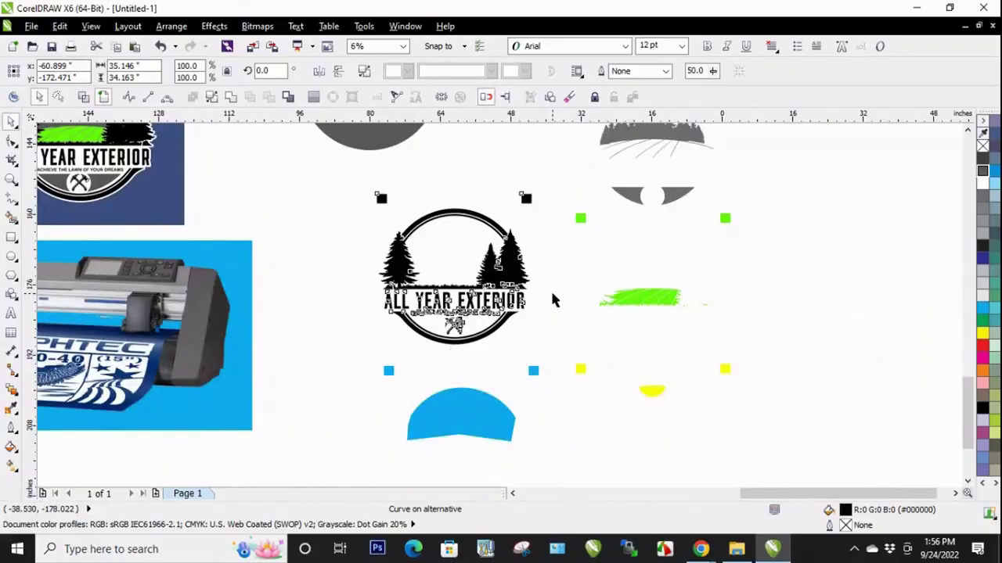
pyautogui.click(550, 289)
pyautogui.hotkey('ctrl', 'z')
pyautogui.click(540, 283)
pyautogui.moveTo(493, 429); pyautogui.dragTo(440, 429)
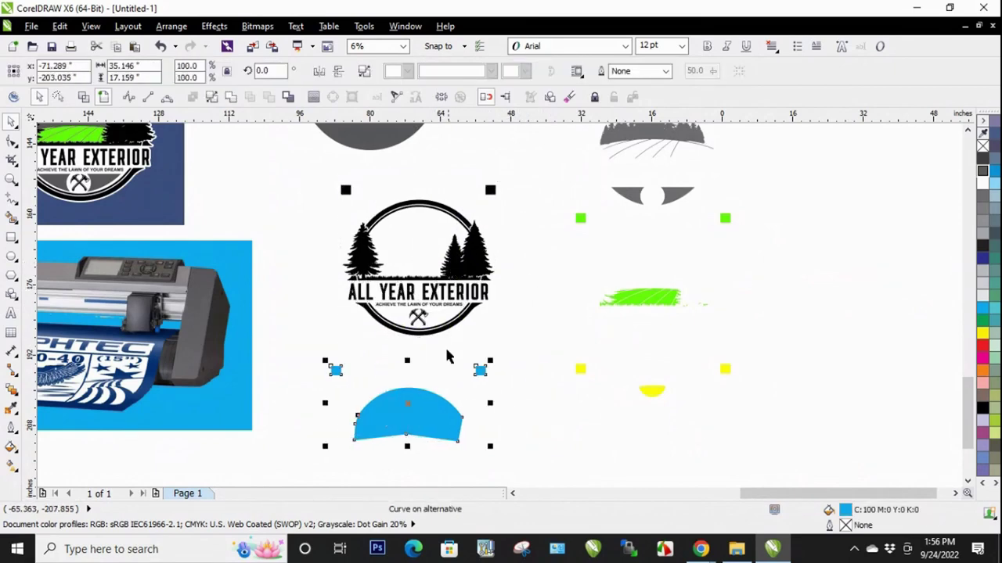
pyautogui.click(545, 433)
pyautogui.click(475, 441)
pyautogui.click(588, 438)
# - Bring the dark grey backing silhouette back into line above the black line-art layer
pyautogui.scroll(-2, 629, 346)
pyautogui.click(637, 267)
pyautogui.click(699, 336)
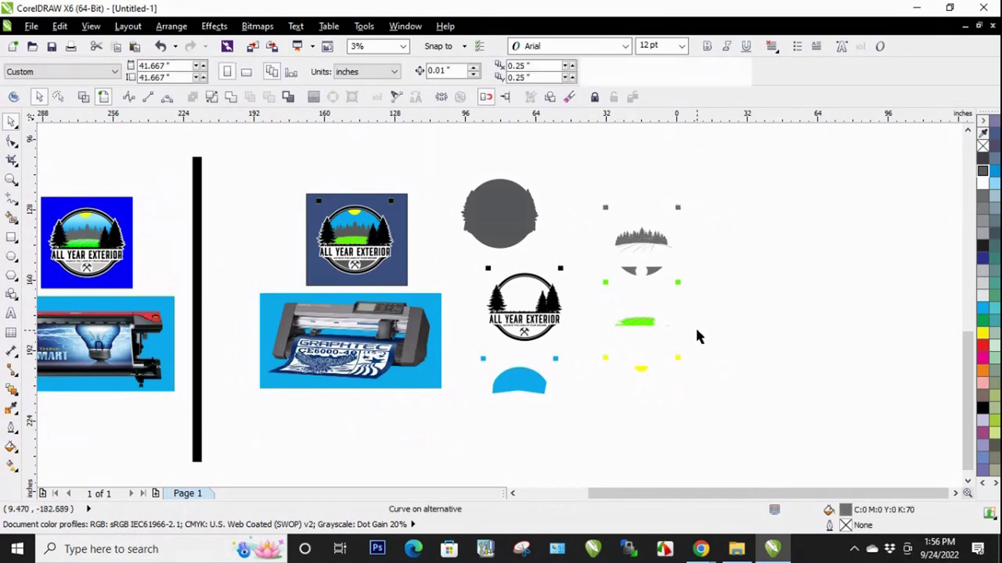
pyautogui.click(519, 233)
pyautogui.click(755, 312)
# - Fill the backing silhouette with 40% black
pyautogui.scroll(-1, 745, 307)
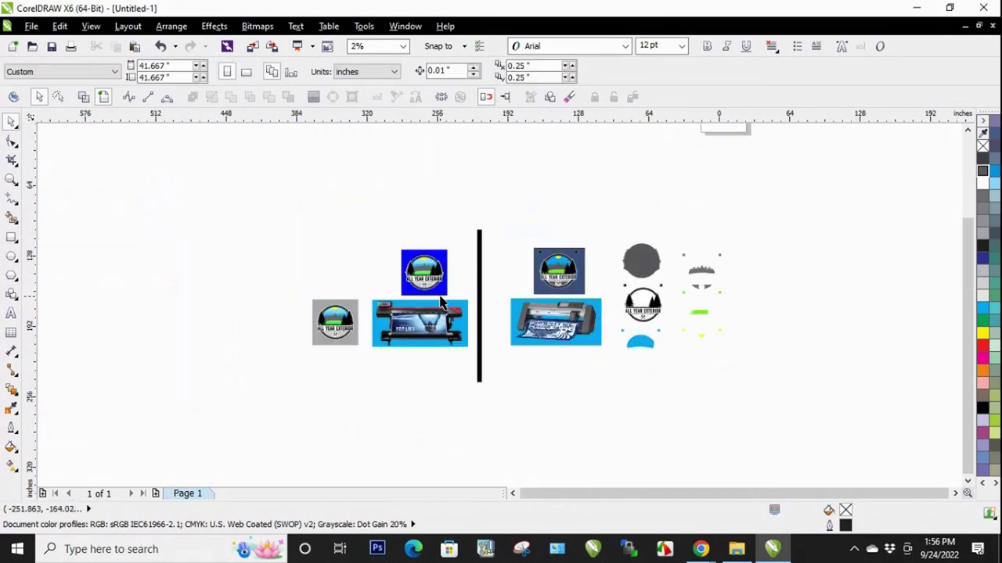
pyautogui.scroll(1, 641, 302)
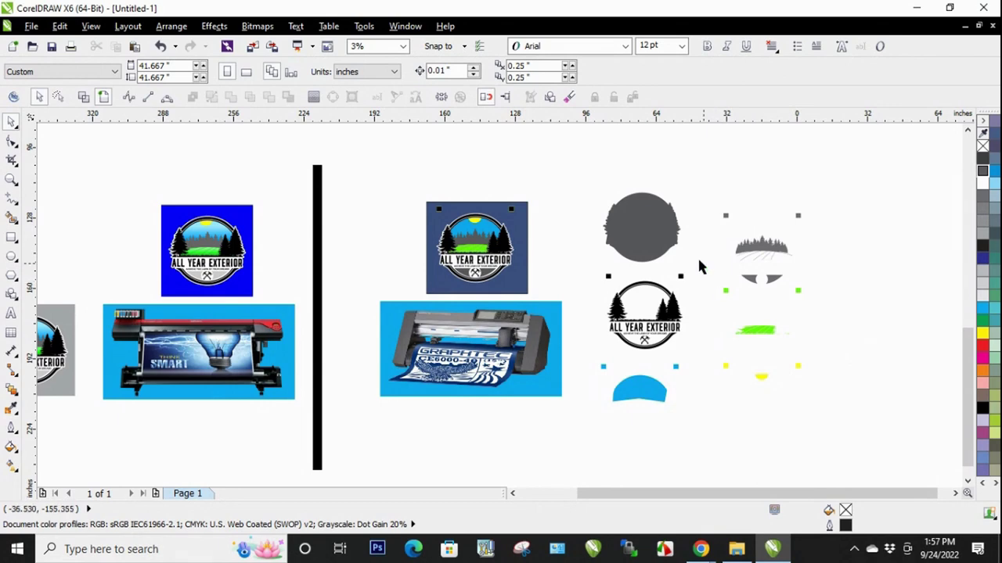
pyautogui.click(667, 239)
pyautogui.click(983, 233)
pyautogui.click(917, 268)
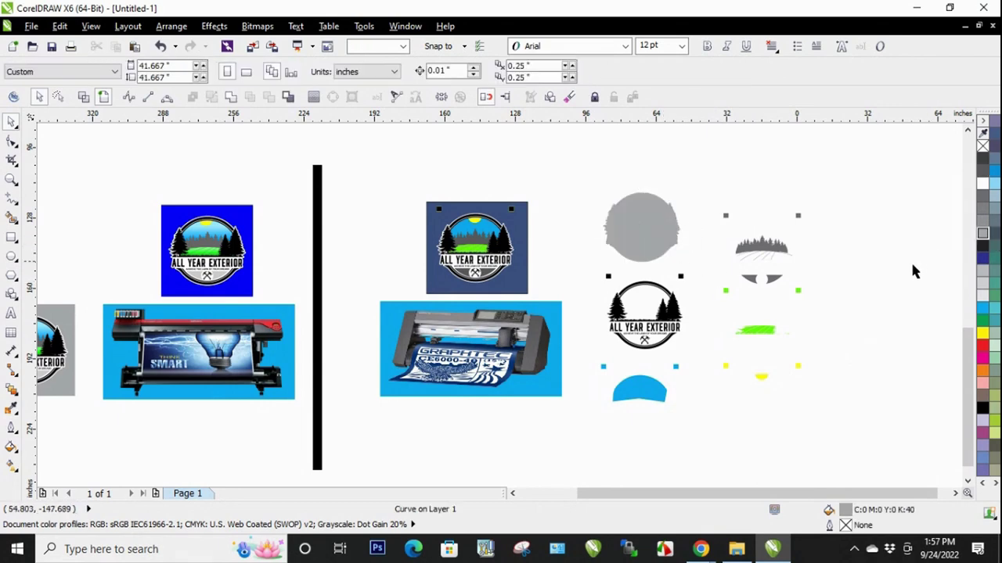
# - Place the black line-art layer on top of the light grey silhouette, roughly matching its contour
pyautogui.moveTo(667, 310); pyautogui.dragTo(664, 217)
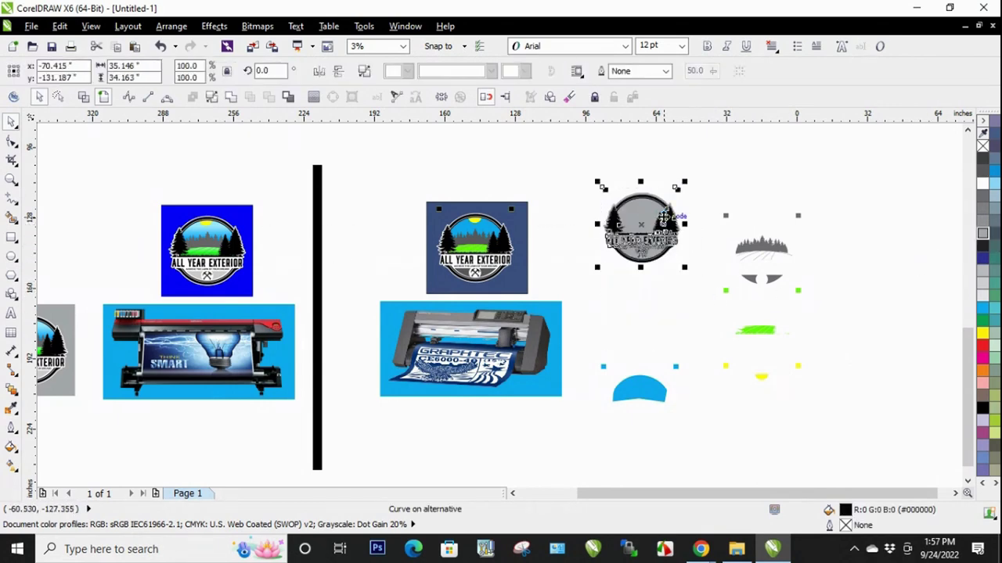
pyautogui.scroll(4, 664, 217)
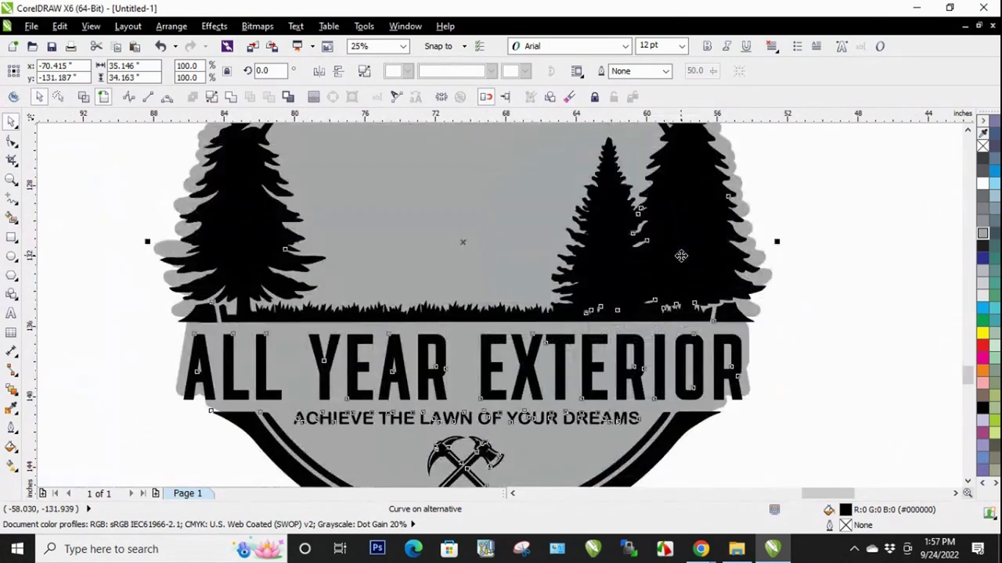
pyautogui.moveTo(681, 256); pyautogui.dragTo(682, 250)
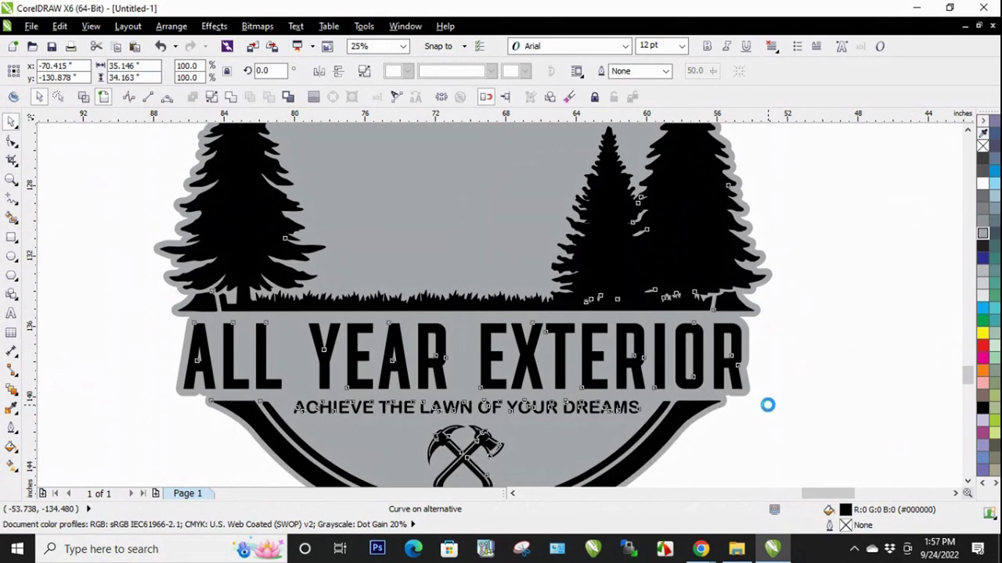
# - Nudge the black line-art layer about 0.4 inches up and 0.01 inches right to even the grey border around it
pyautogui.press('Up')
pyautogui.press('Up')
pyautogui.press('Up')
pyautogui.press('Up')
pyautogui.hotkey('ctrl', 'Right')
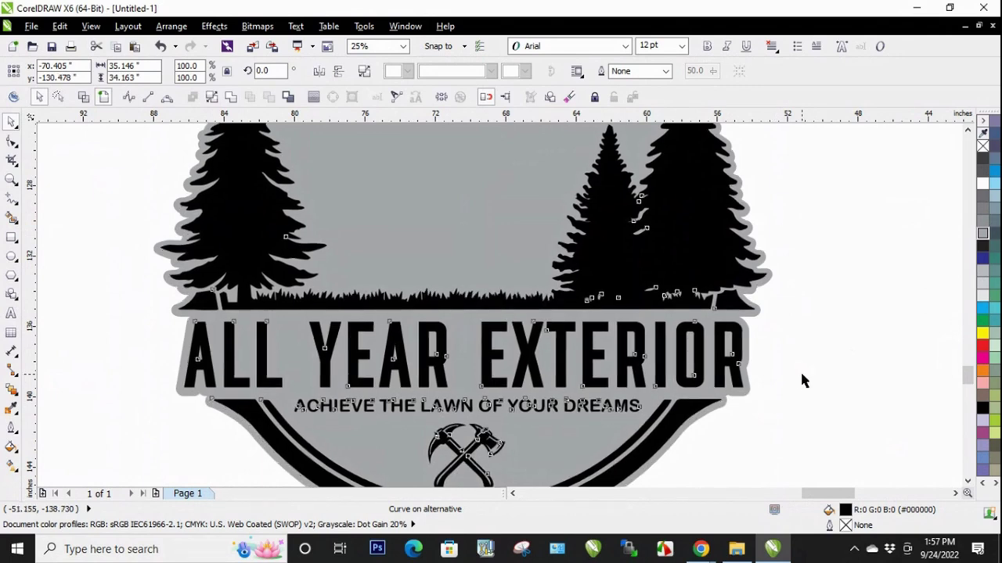
pyautogui.click(802, 381)
pyautogui.scroll(-3, 664, 282)
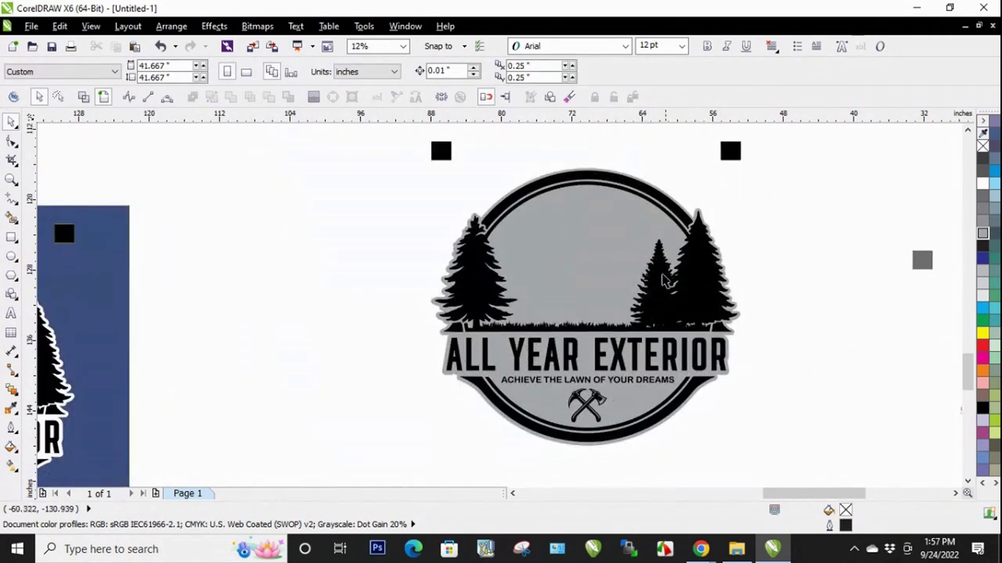
pyautogui.scroll(-1, 634, 213)
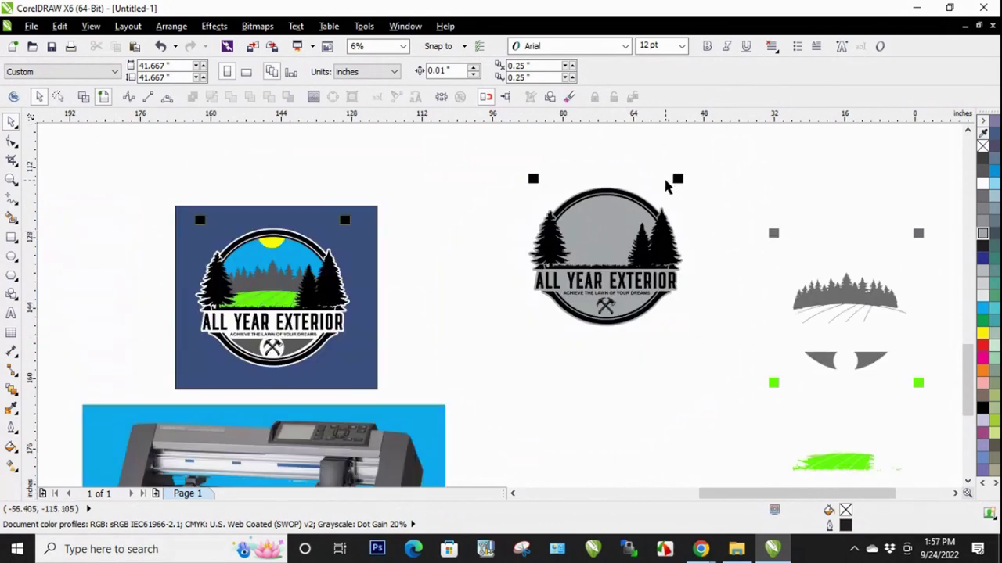
# - Place the dark grey treeline and field-line layer on the stacked logo, matching its registration marks to the black ones
pyautogui.click(599, 219)
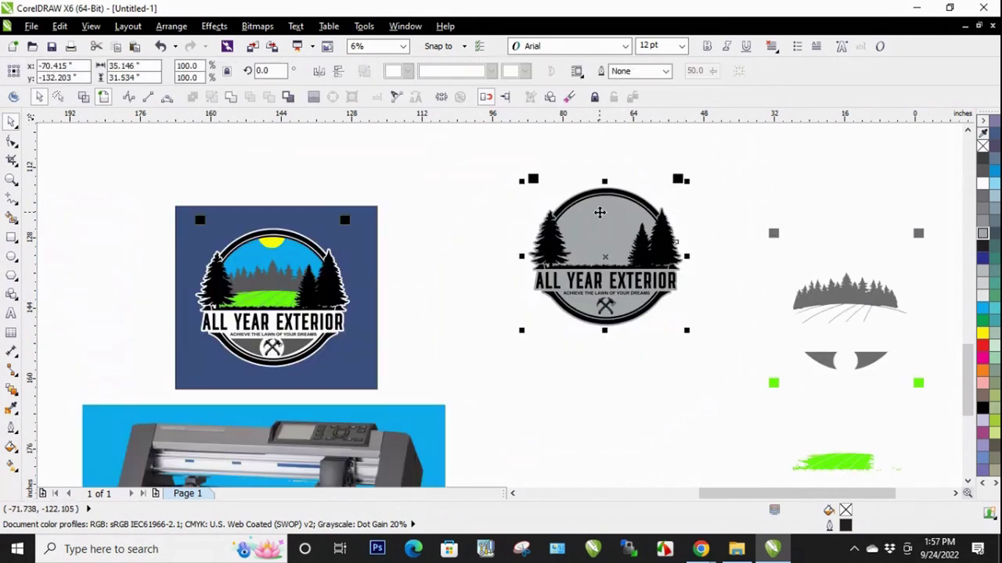
pyautogui.click(708, 236)
pyautogui.press('Tab')
pyautogui.click(745, 233)
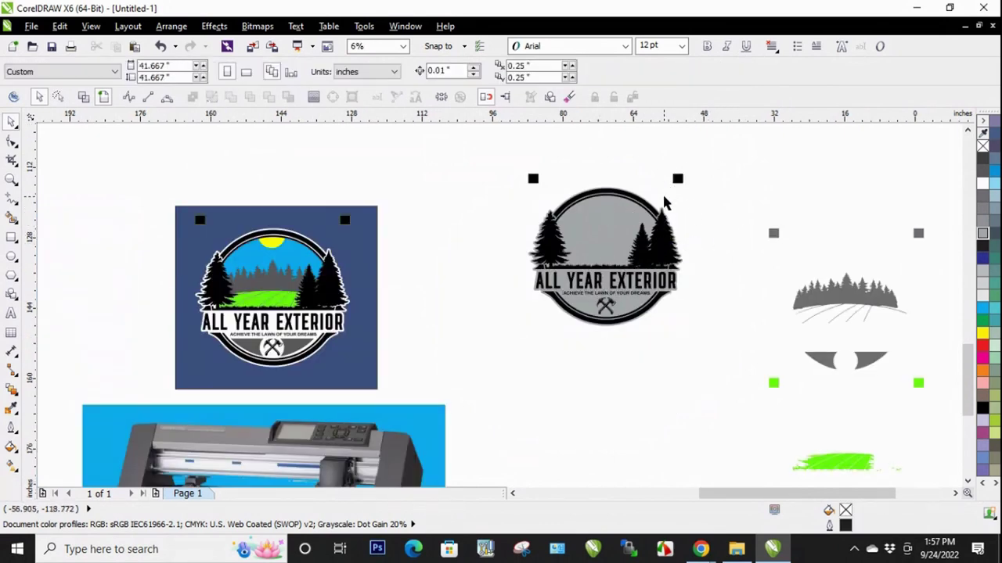
pyautogui.moveTo(774, 234); pyautogui.dragTo(532, 180)
pyautogui.click(717, 304)
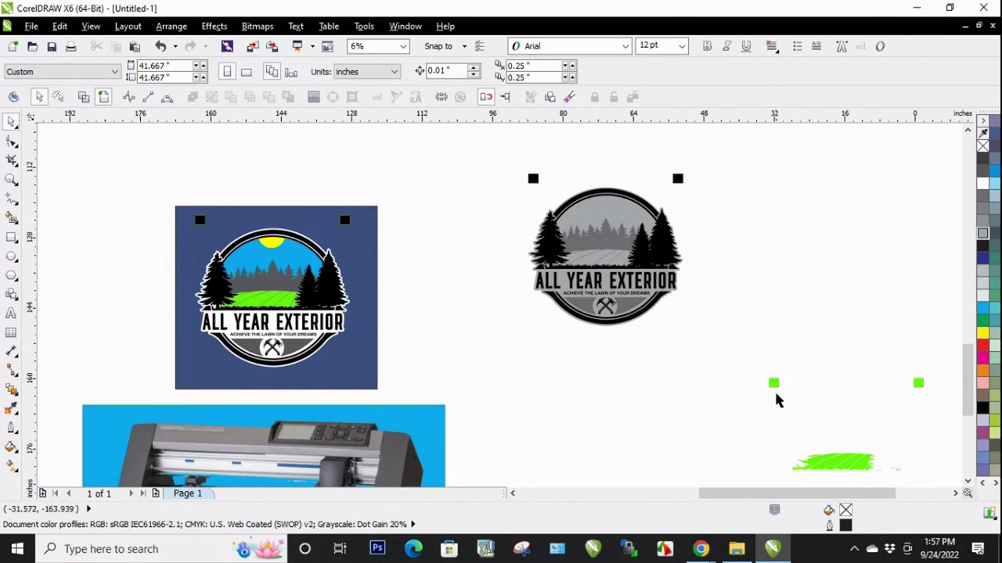
# - Move the green lawn layer onto the stacked logo and line up its registration squares with the black marks
pyautogui.scroll(-1, 771, 384)
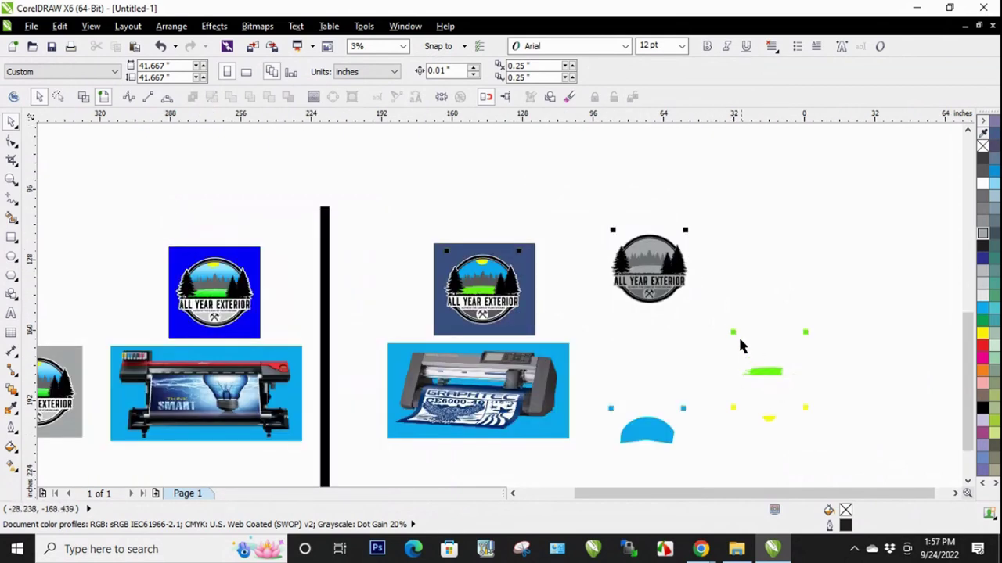
pyautogui.moveTo(733, 338); pyautogui.dragTo(632, 239)
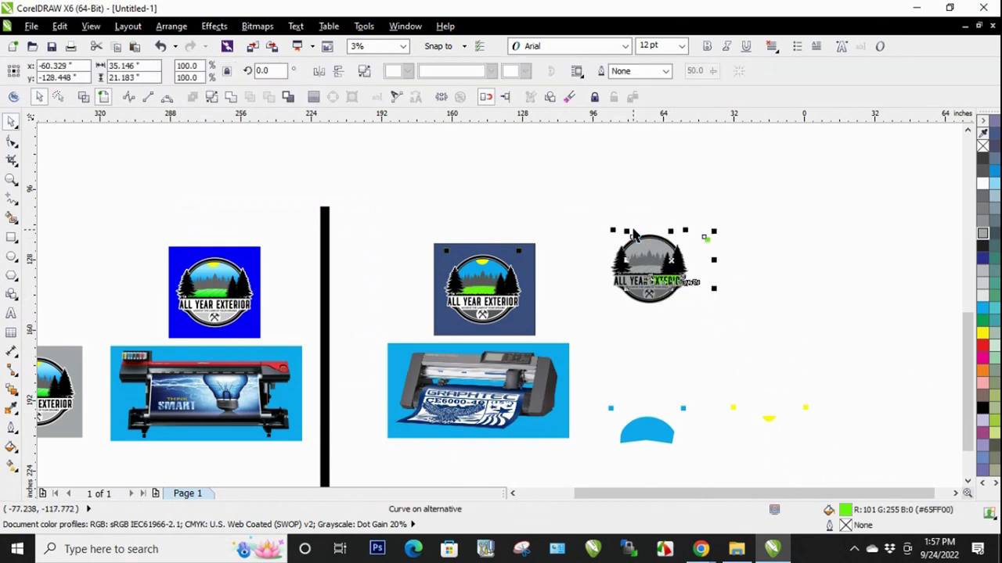
pyautogui.scroll(3, 632, 238)
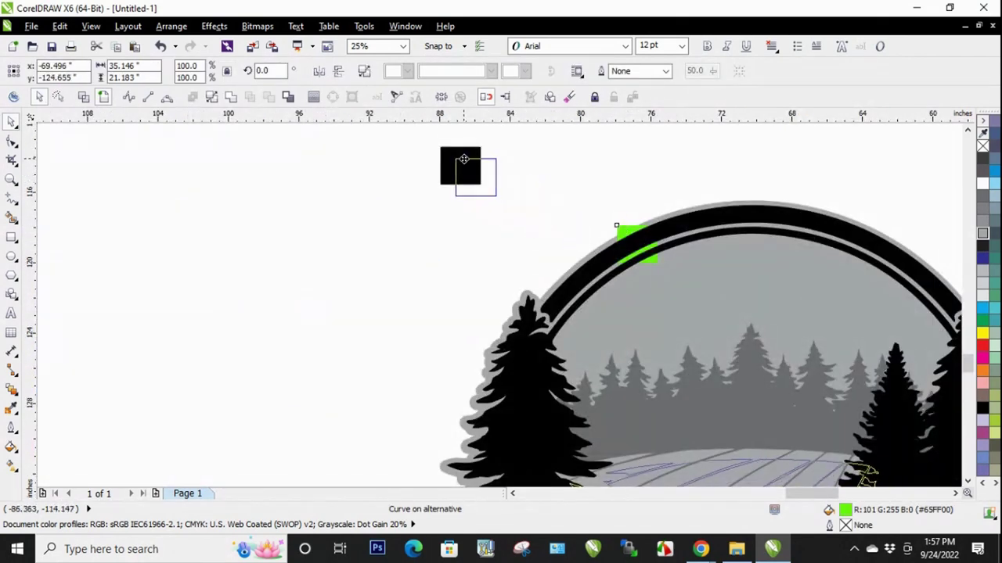
pyautogui.hotkey('ctrl', 'z')
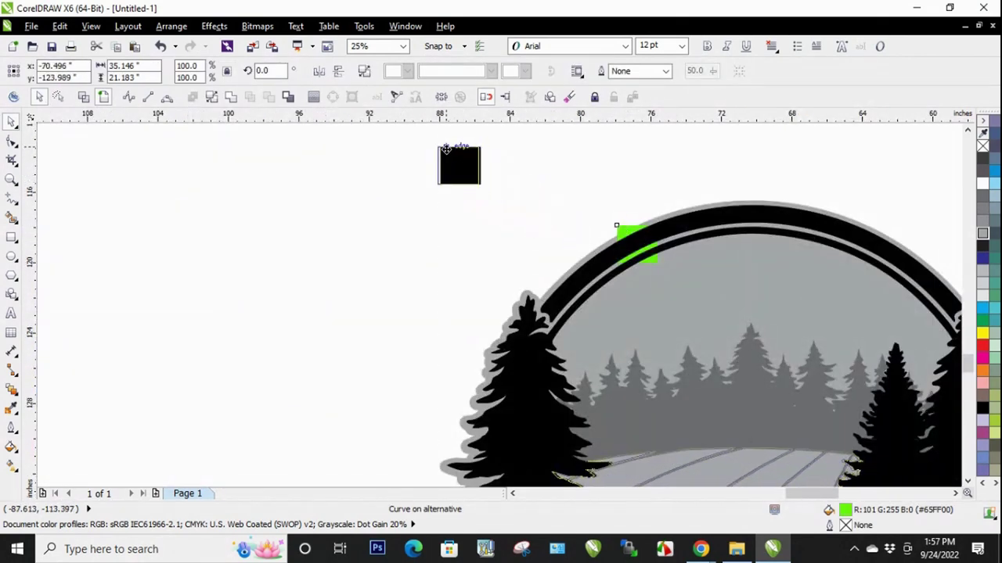
pyautogui.click(399, 217)
pyautogui.scroll(2, 450, 211)
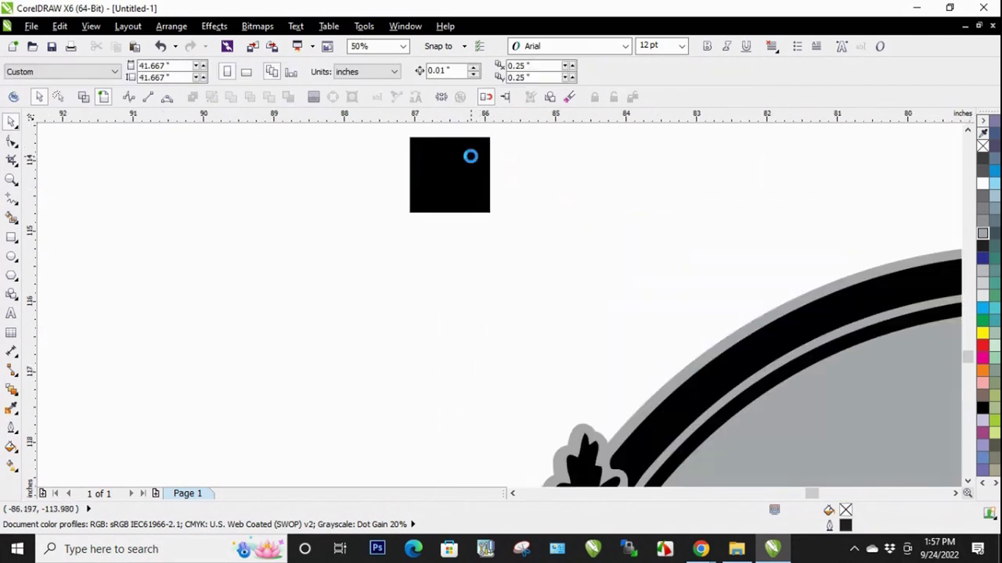
pyautogui.scroll(-2, 384, 228)
pyautogui.scroll(-4, 446, 167)
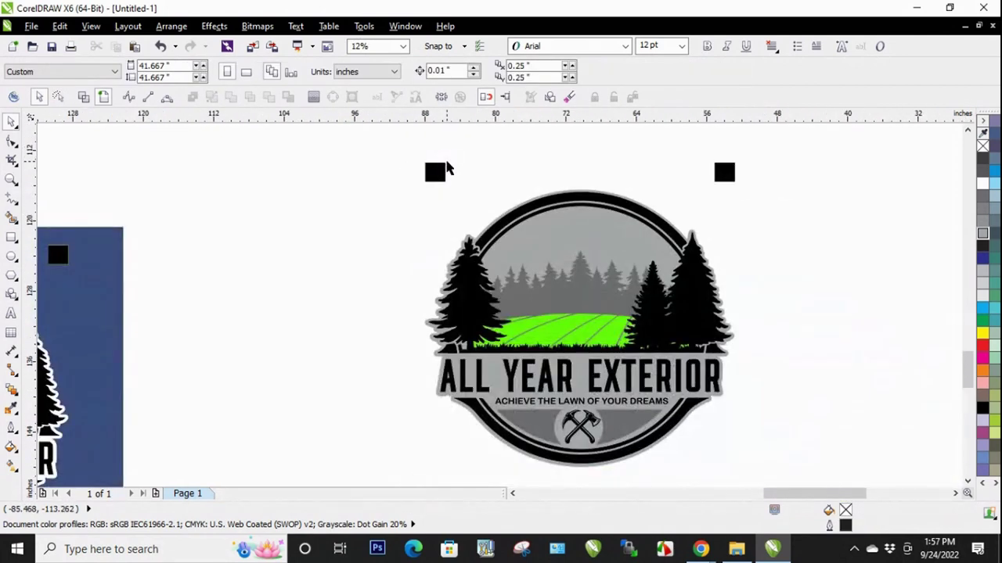
# - Move the blue sky layer onto the stacked logo and line up its registration squares with the black marks
pyautogui.scroll(-1, 568, 237)
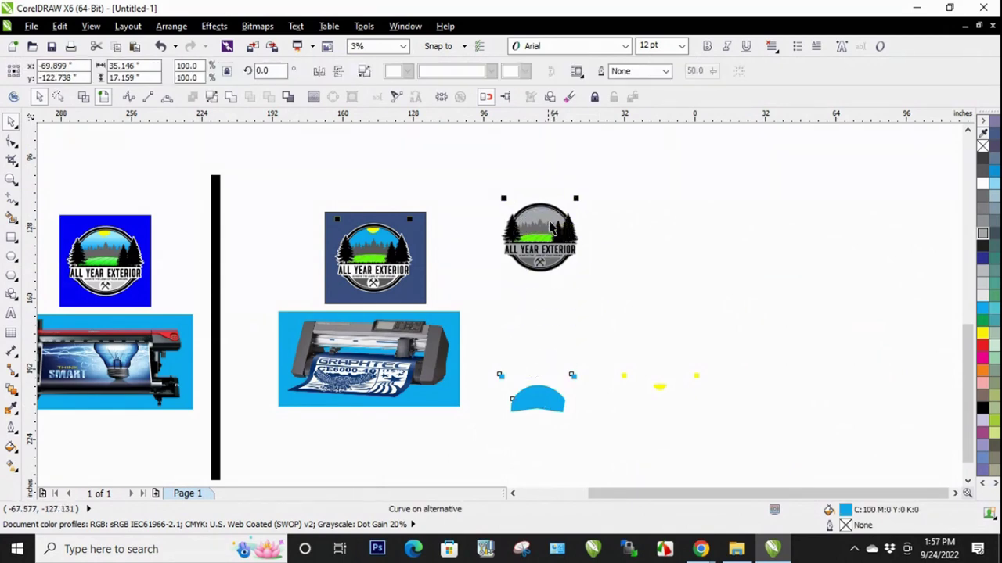
pyautogui.scroll(5, 552, 227)
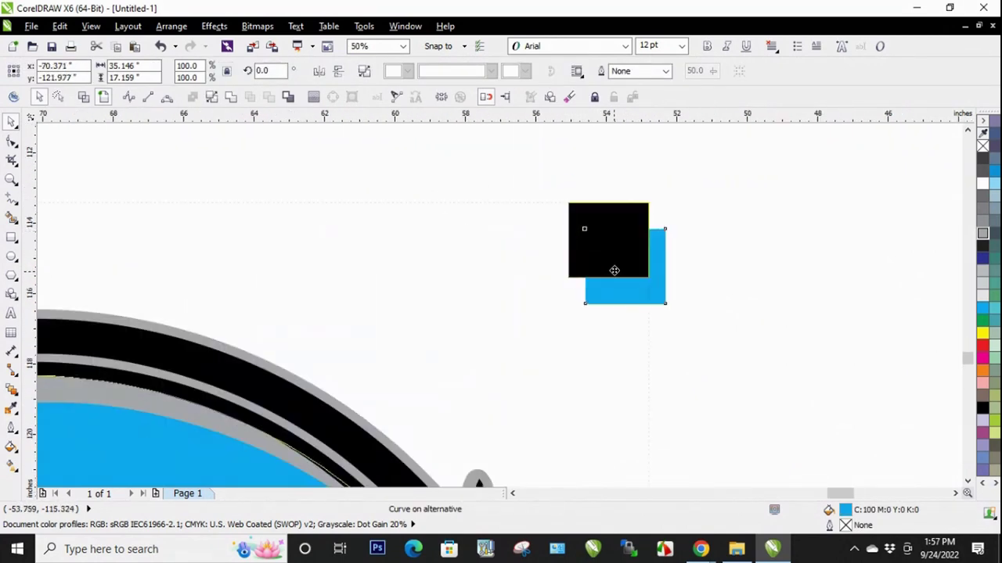
pyautogui.press('Delete')
pyautogui.scroll(-1, 591, 177)
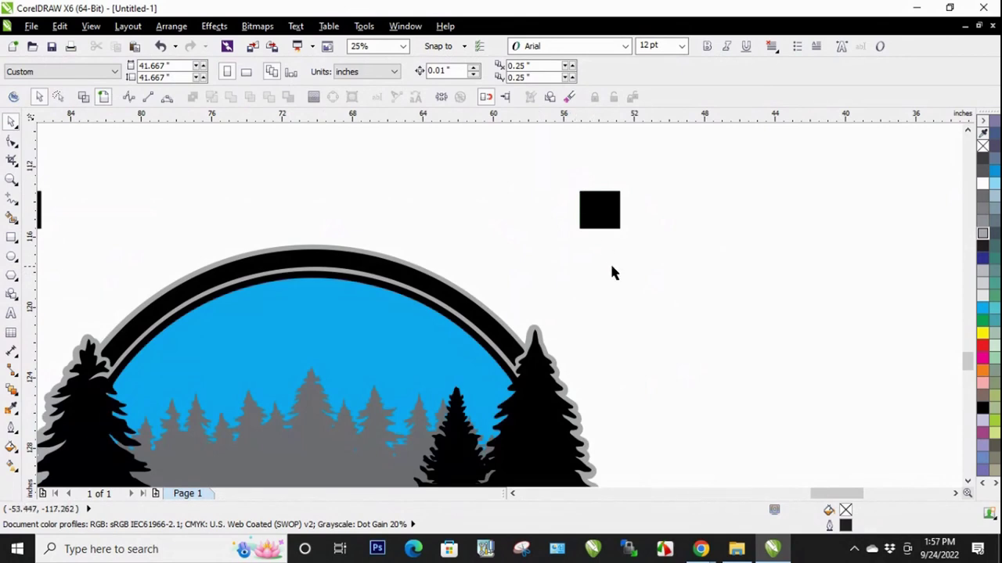
pyautogui.scroll(-1, 694, 248)
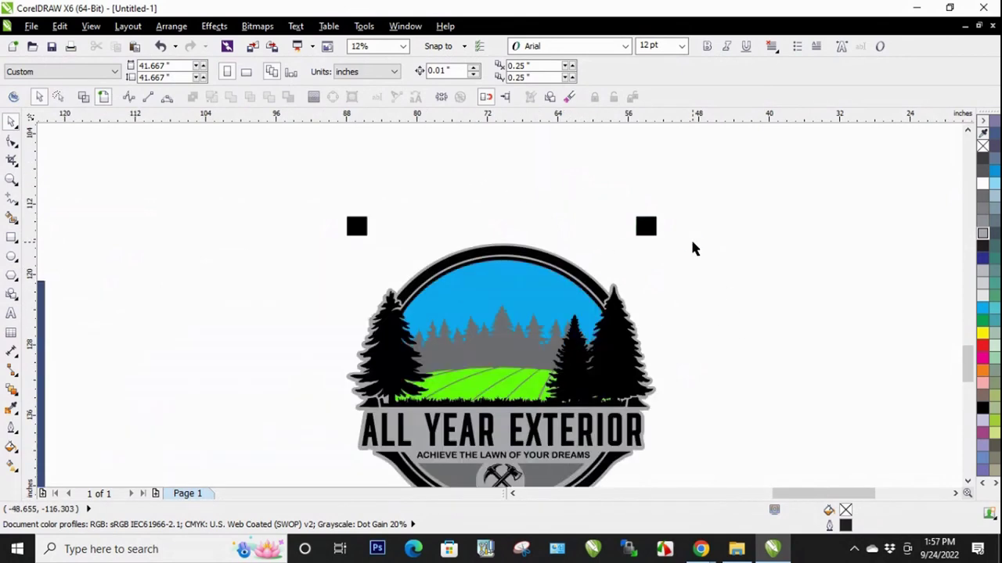
# - Move the yellow sun layer onto the stacked logo, roughly covering the black marks with its registration squares
pyautogui.scroll(-1, 593, 199)
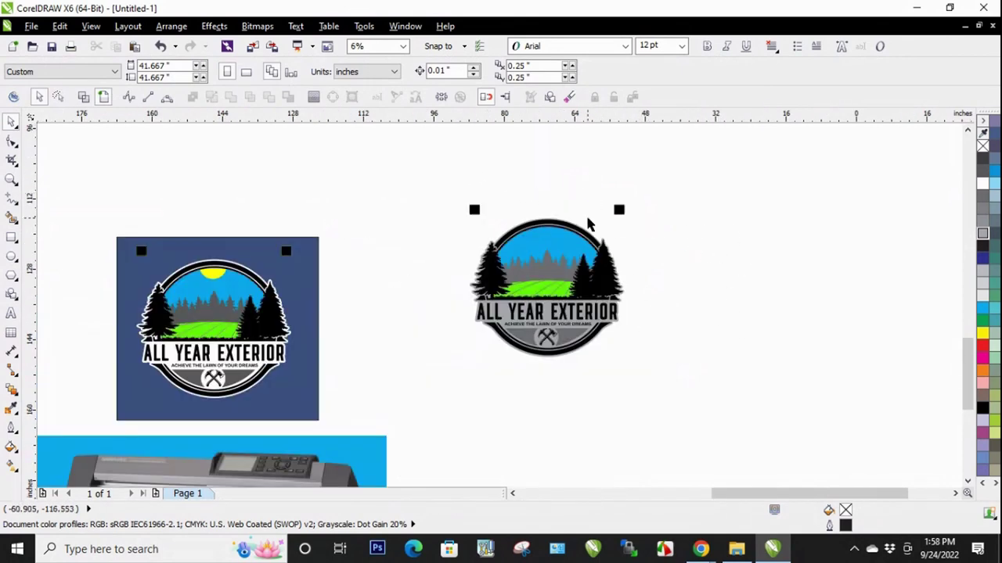
pyautogui.scroll(-1, 613, 217)
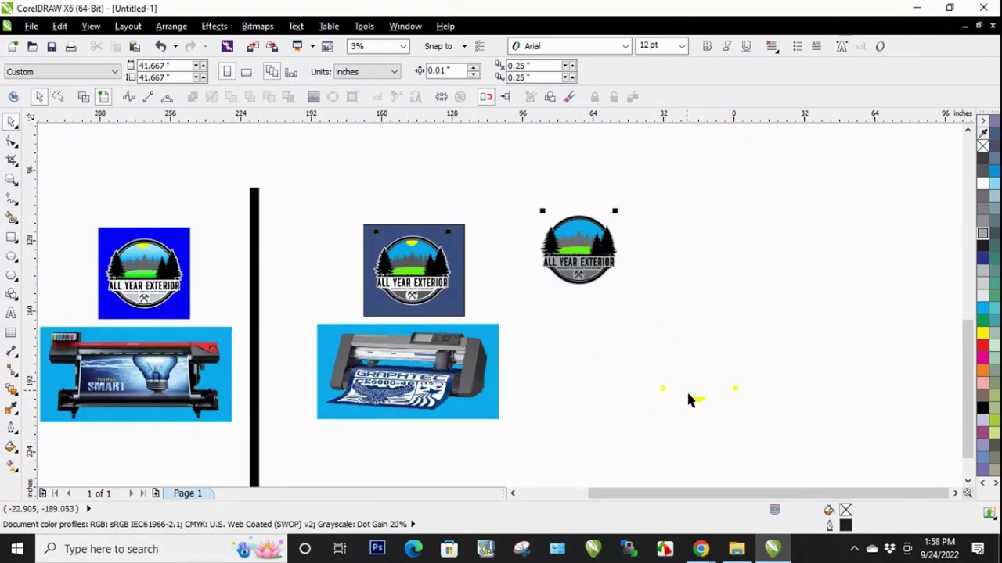
pyautogui.moveTo(700, 407); pyautogui.dragTo(579, 221)
pyautogui.scroll(2, 595, 213)
pyautogui.scroll(1, 619, 201)
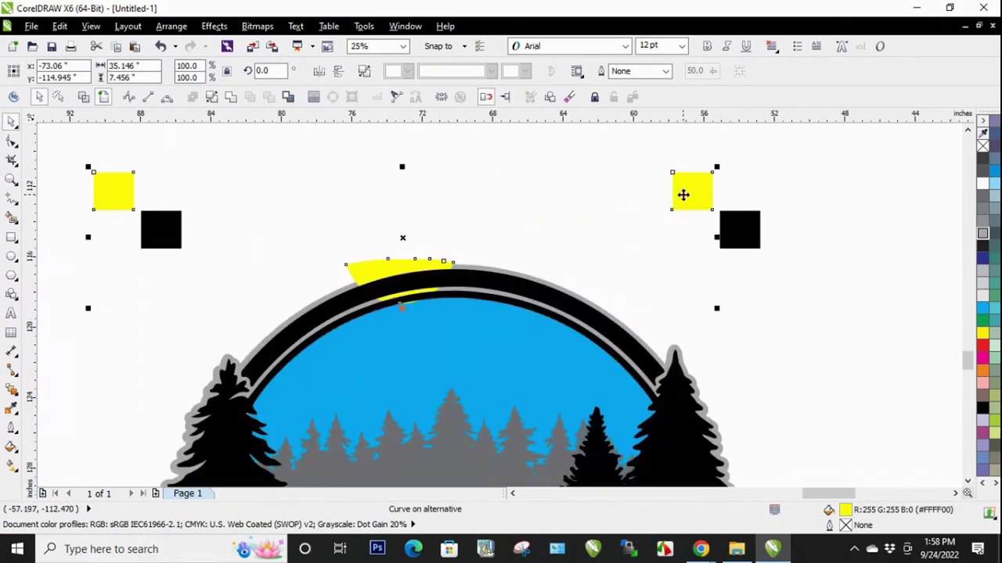
pyautogui.click(729, 237)
pyautogui.click(774, 318)
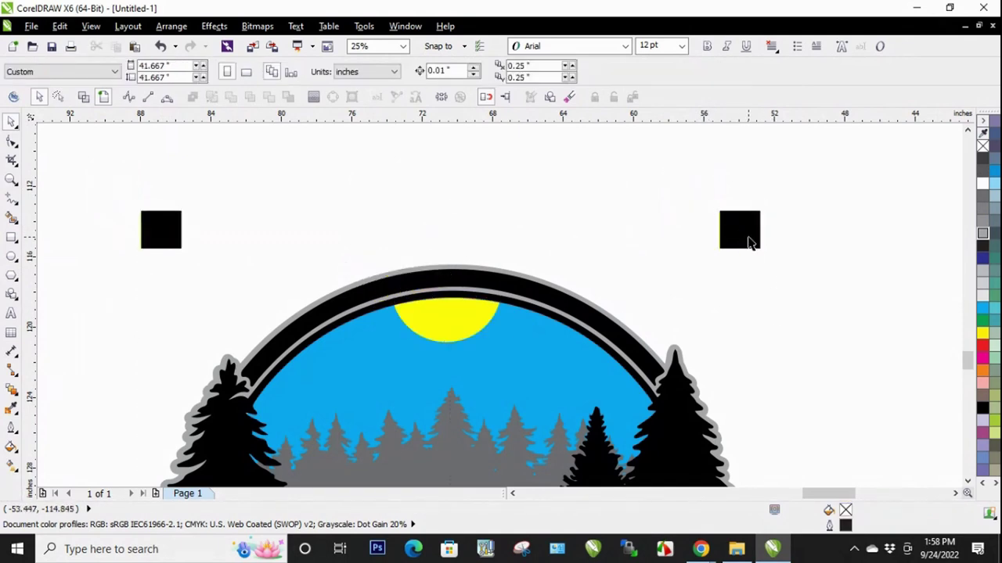
# - Fine-align the yellow layer's registration squares exactly with the edges of the black marks
pyautogui.scroll(2, 747, 243)
pyautogui.scroll(1, 641, 258)
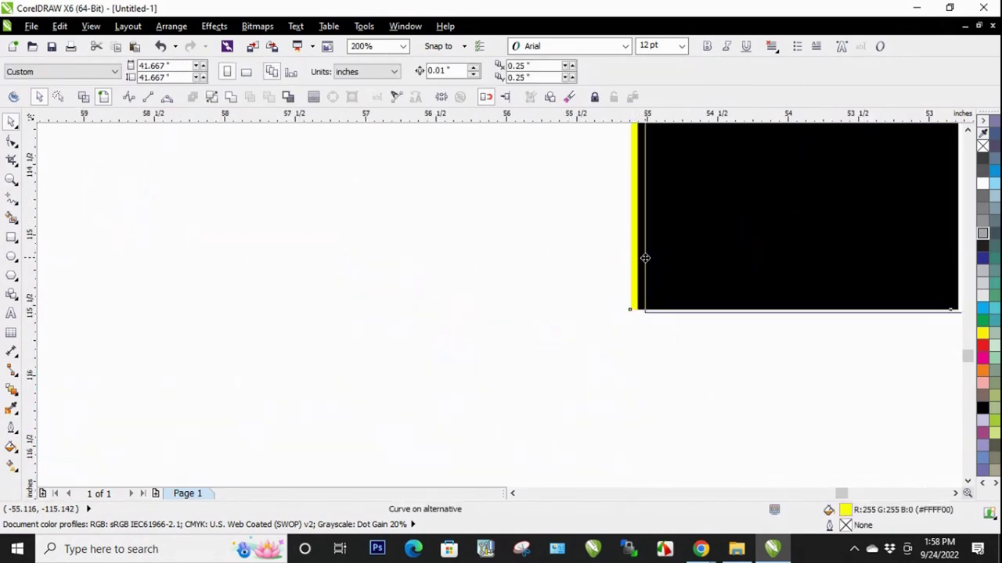
pyautogui.click(643, 258)
pyautogui.scroll(1, 662, 327)
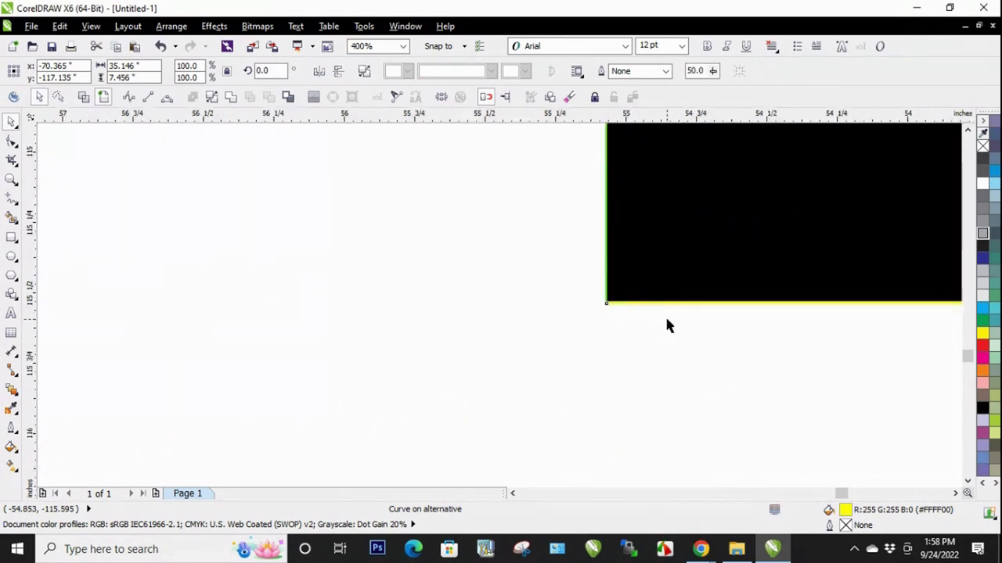
pyautogui.scroll(1, 667, 317)
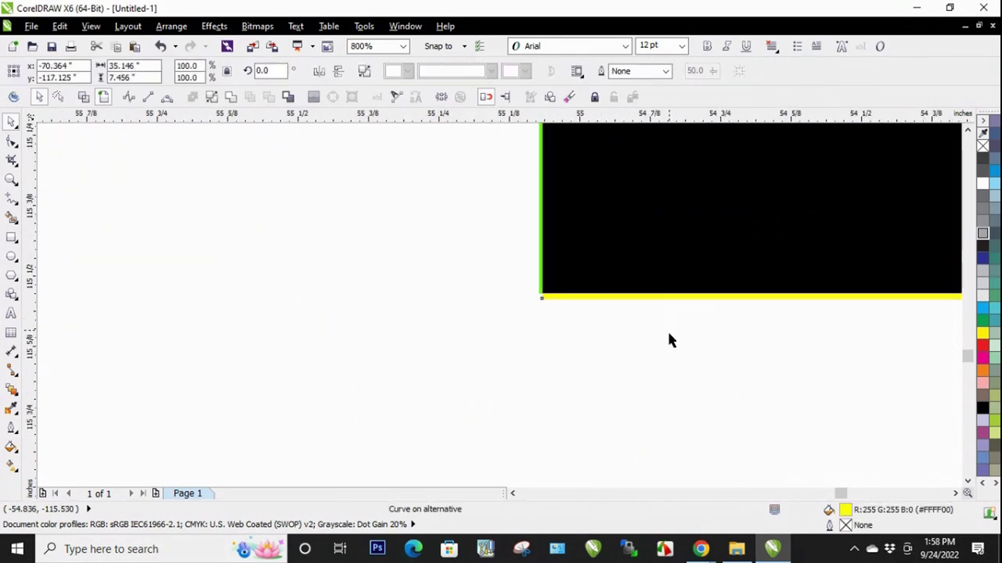
pyautogui.press('Delete')
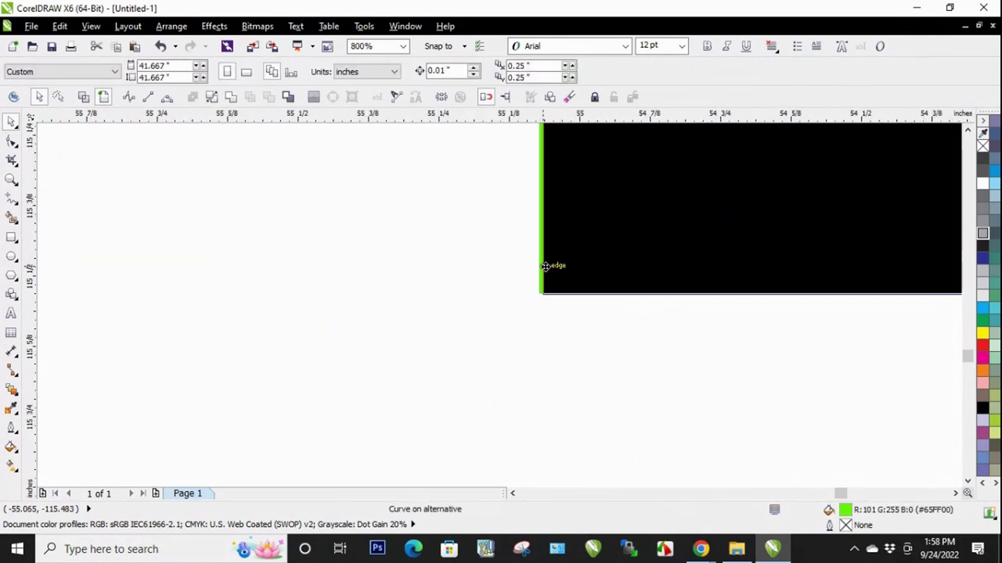
# - Fine-align the green and blue layers so their registration squares sit exactly within the black marks
pyautogui.press('Delete')
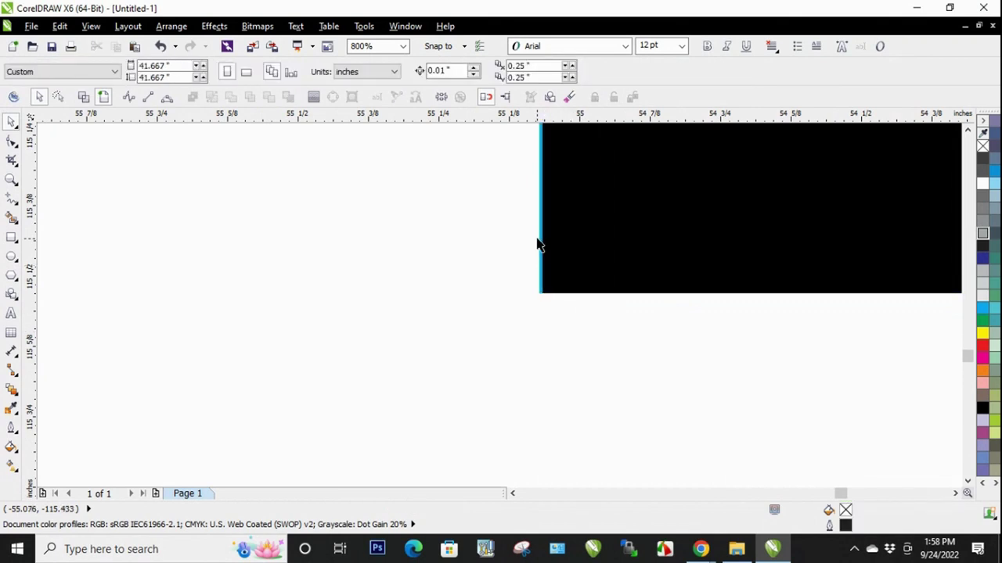
pyautogui.click(545, 235)
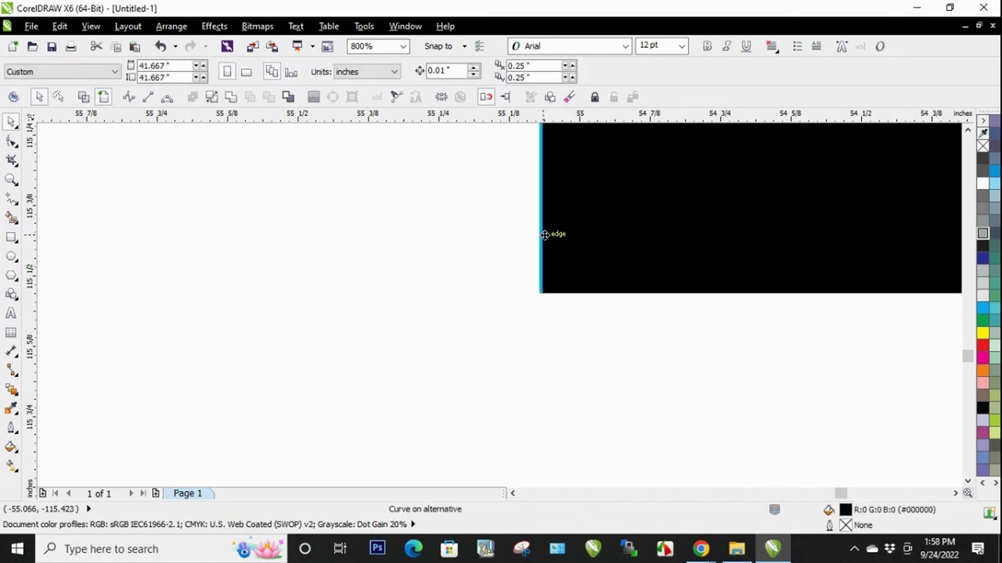
pyautogui.click(569, 342)
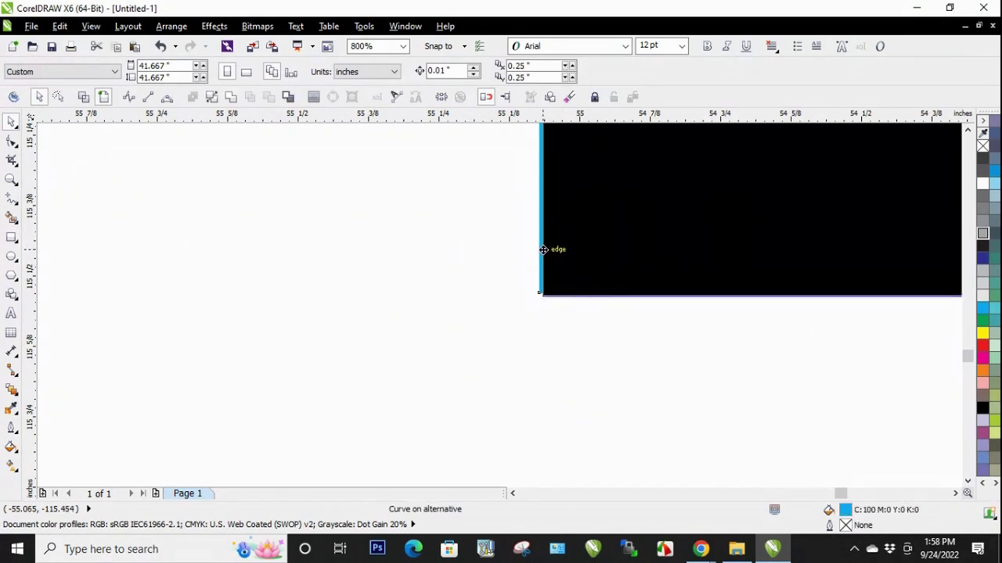
pyautogui.click(542, 249)
pyautogui.click(600, 342)
pyautogui.scroll(-3, 709, 266)
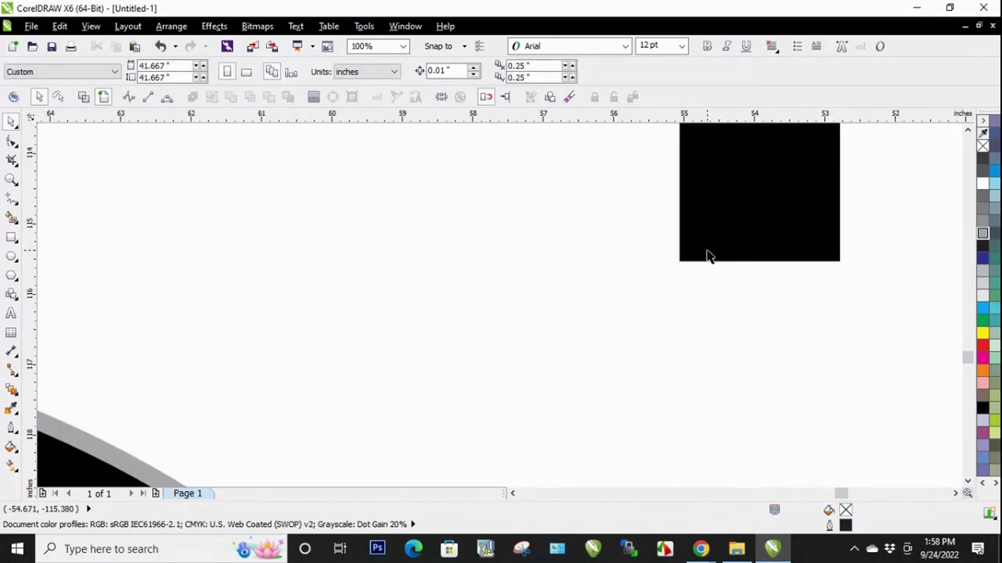
pyautogui.scroll(-1, 708, 256)
pyautogui.scroll(-3, 735, 197)
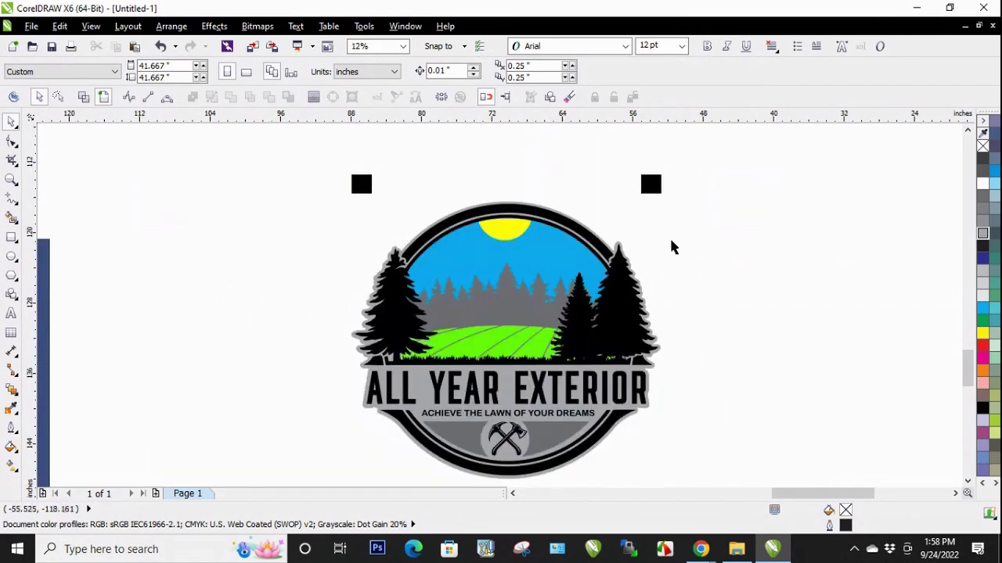
# - Fill the sky layer of the stacked logo with 20% black instead of blue
pyautogui.click(555, 262)
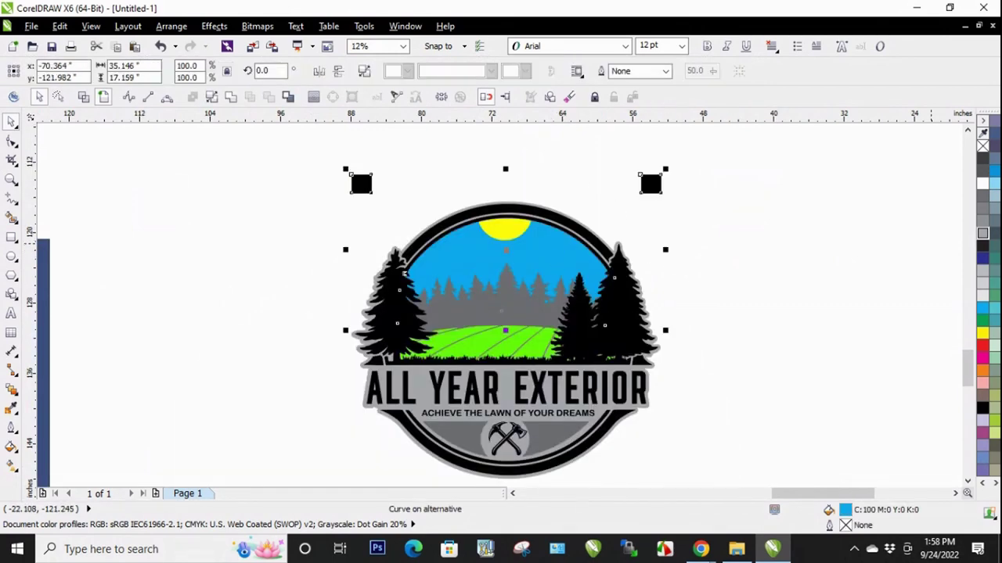
pyautogui.click(982, 239)
pyautogui.click(982, 283)
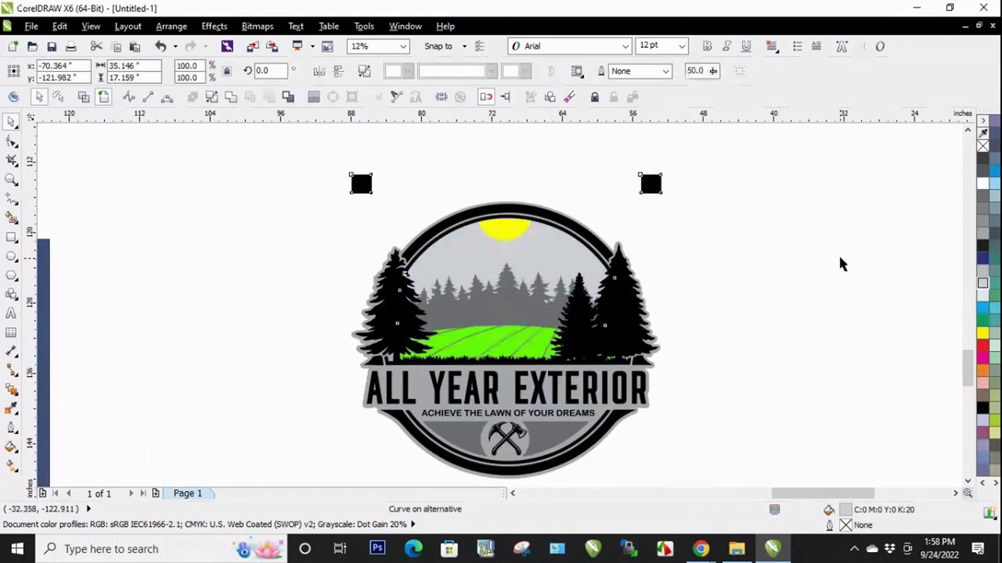
pyautogui.click(841, 264)
# - Move the whole stacked logo with its registration marks slightly left and down, beside the sample on the slate-blue square
pyautogui.scroll(-1, 790, 191)
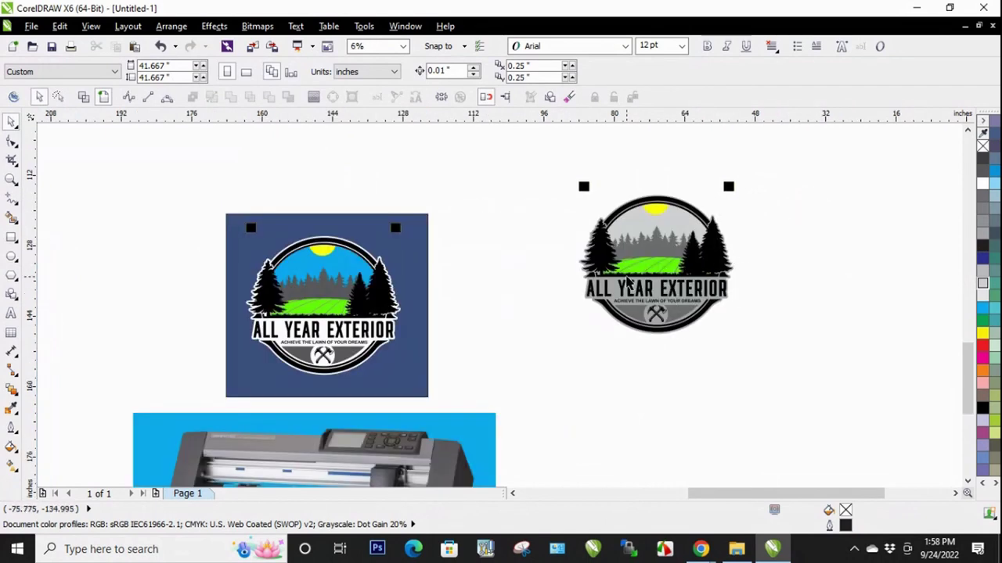
pyautogui.moveTo(546, 168); pyautogui.dragTo(831, 360)
pyautogui.press('Left')
pyautogui.press('Down')
# - Compare the gradient logo above the wide-format printer with the solid-colour logo above the vinyl cutter and its layered version
pyautogui.scroll(-2, 590, 218)
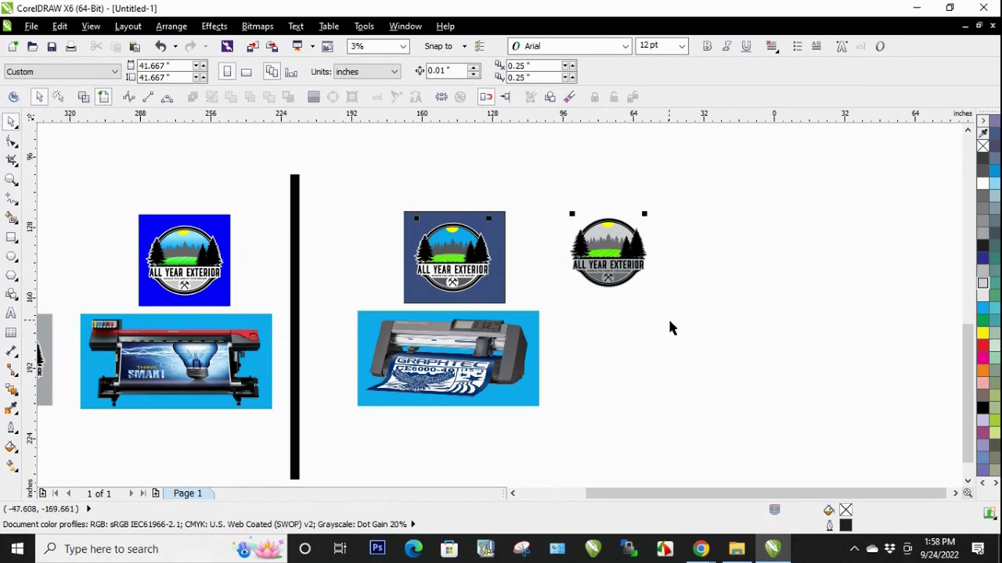
pyautogui.scroll(1, 141, 264)
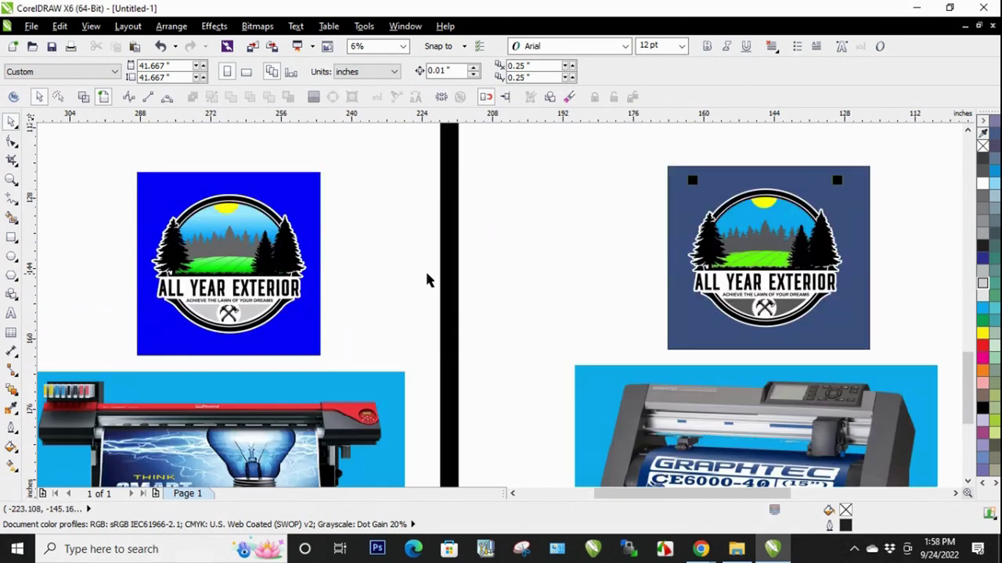
pyautogui.scroll(-1, 506, 284)
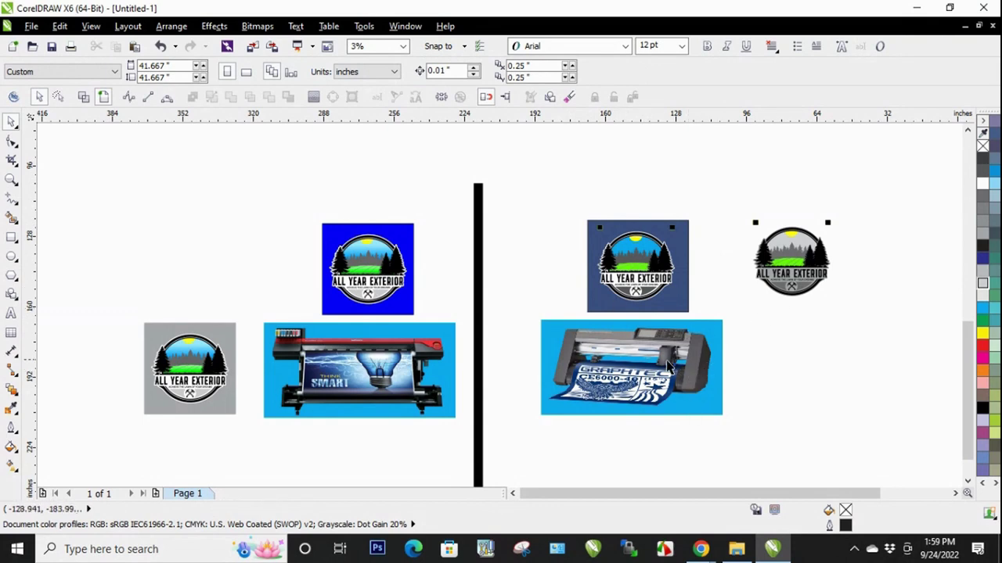
pyautogui.scroll(1, 684, 273)
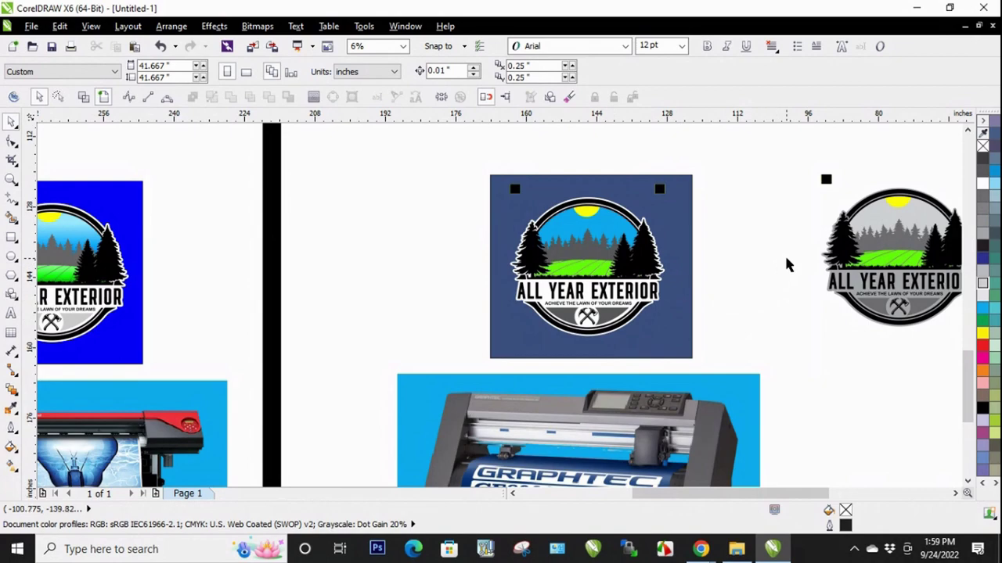
pyautogui.scroll(-2, 787, 264)
pyautogui.scroll(2, 475, 276)
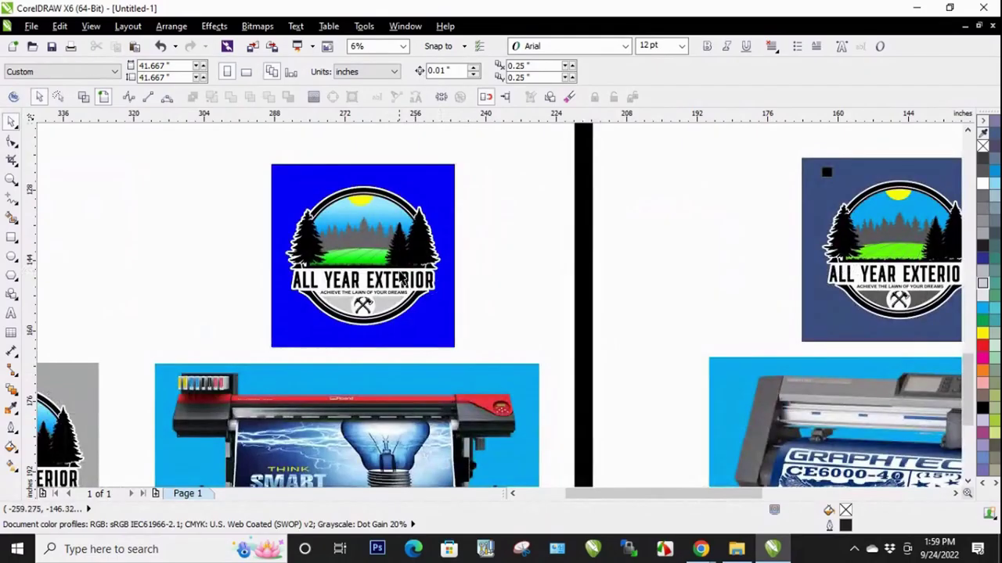
pyautogui.scroll(-2, 649, 211)
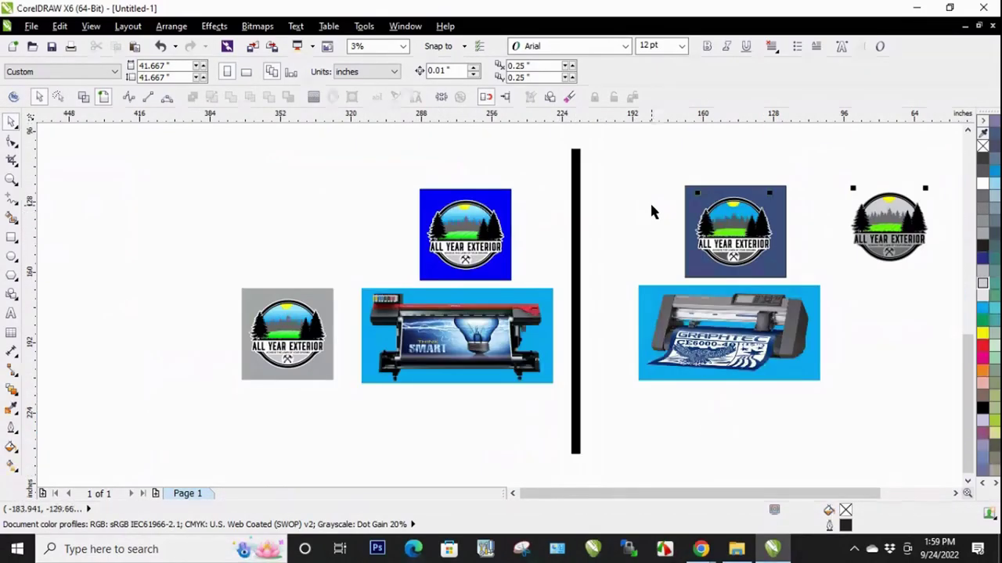
# - Move the solid-colour logo on its slate-blue square, with its registration marks, to the left above the vinyl cutter picture
pyautogui.moveTo(649, 152); pyautogui.dragTo(814, 291)
pyautogui.moveTo(756, 244); pyautogui.dragTo(697, 244)
pyautogui.click(787, 258)
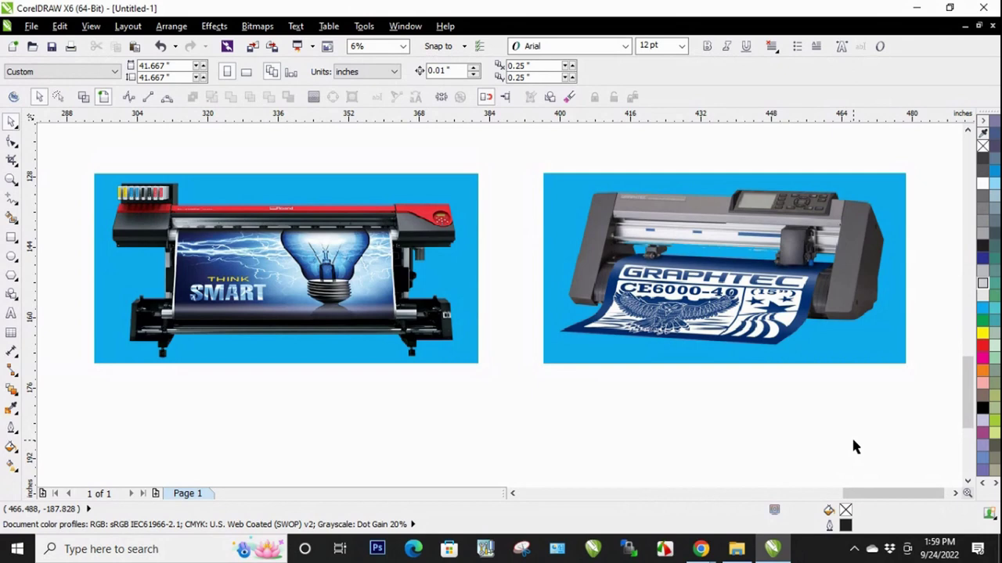
# - Move the vinyl cutter picture slightly left, closer to the wide-format printer picture
pyautogui.click(853, 347)
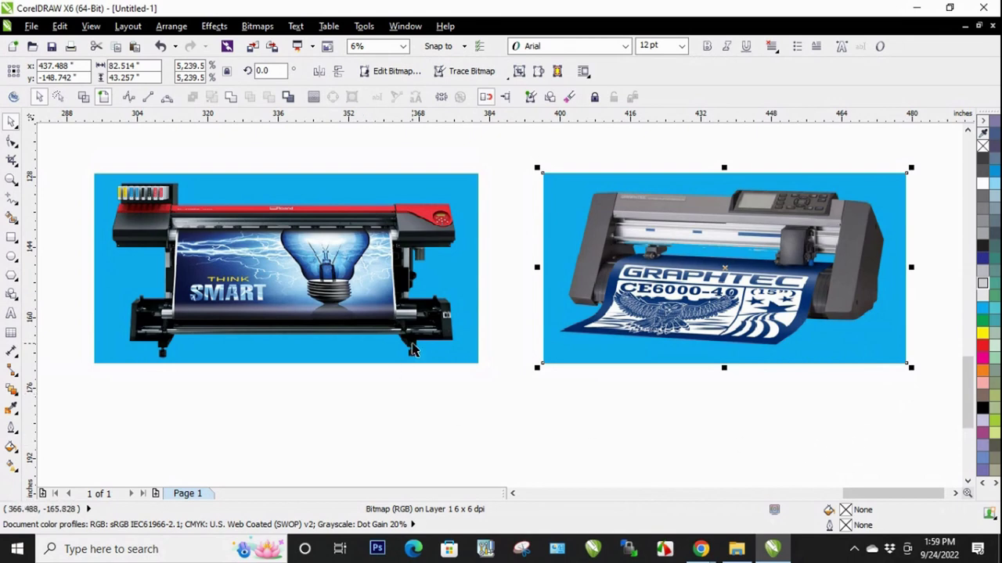
pyautogui.click(513, 432)
pyautogui.moveTo(574, 347); pyautogui.dragTo(565, 342)
pyautogui.click(610, 412)
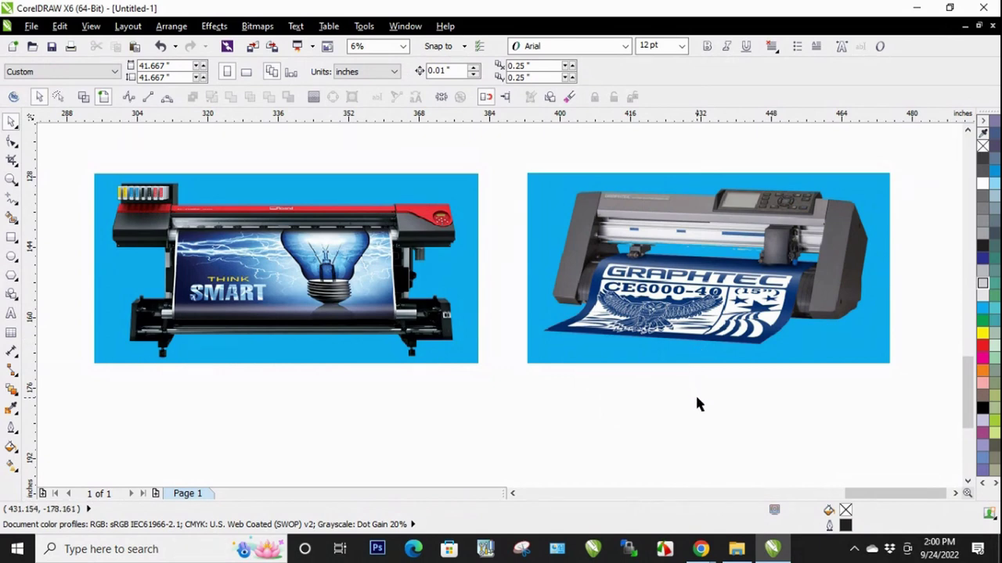
pyautogui.click(402, 312)
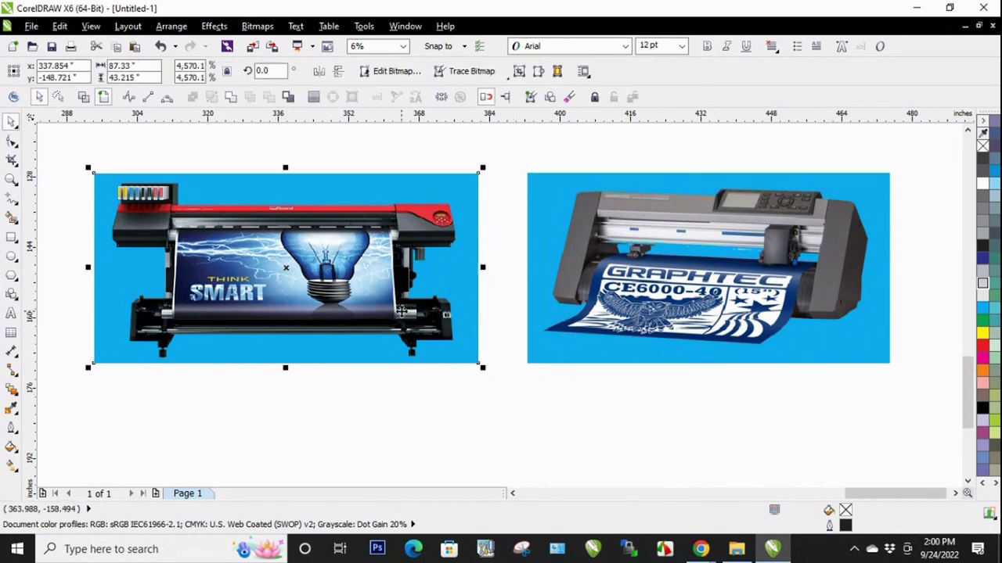
pyautogui.click(462, 413)
pyautogui.click(455, 358)
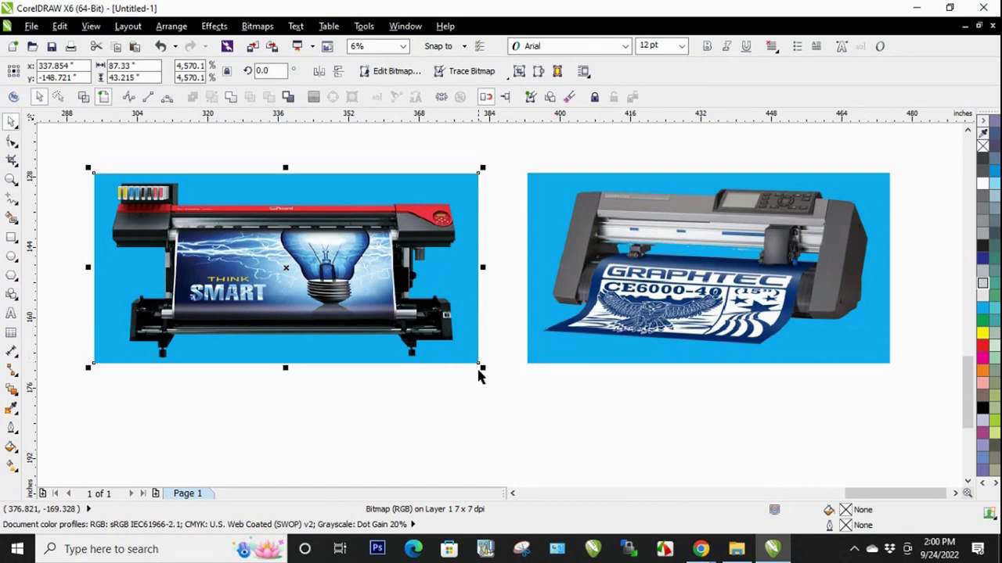
pyautogui.click(478, 370)
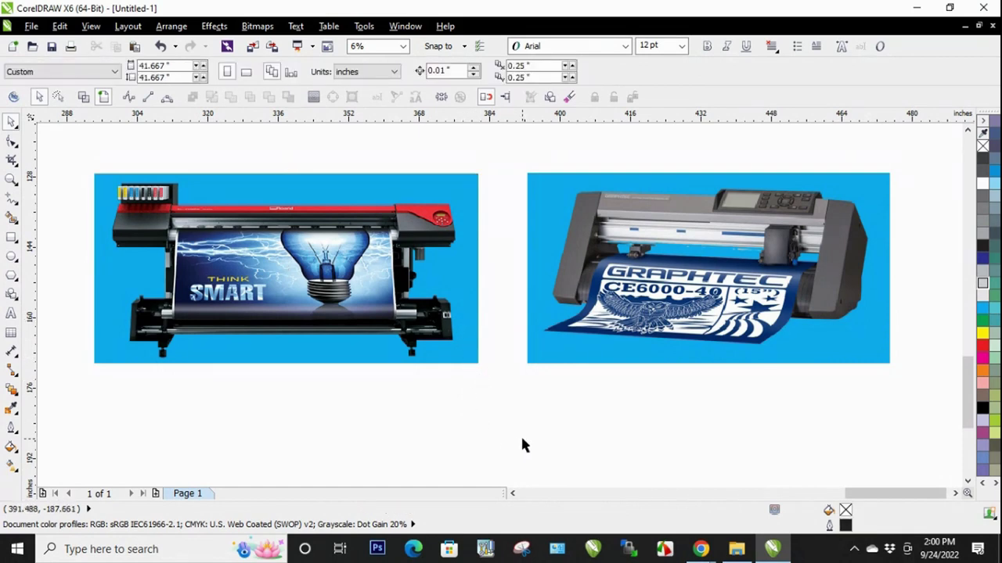